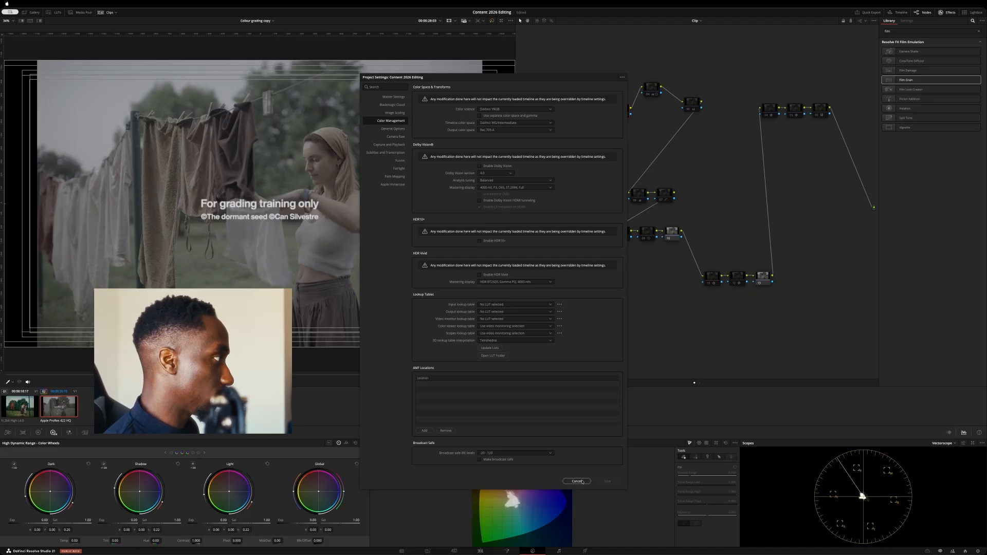
# - Close the project settings without changes and show the Color Space Transform settings of the first node
pyautogui.click(581, 481)
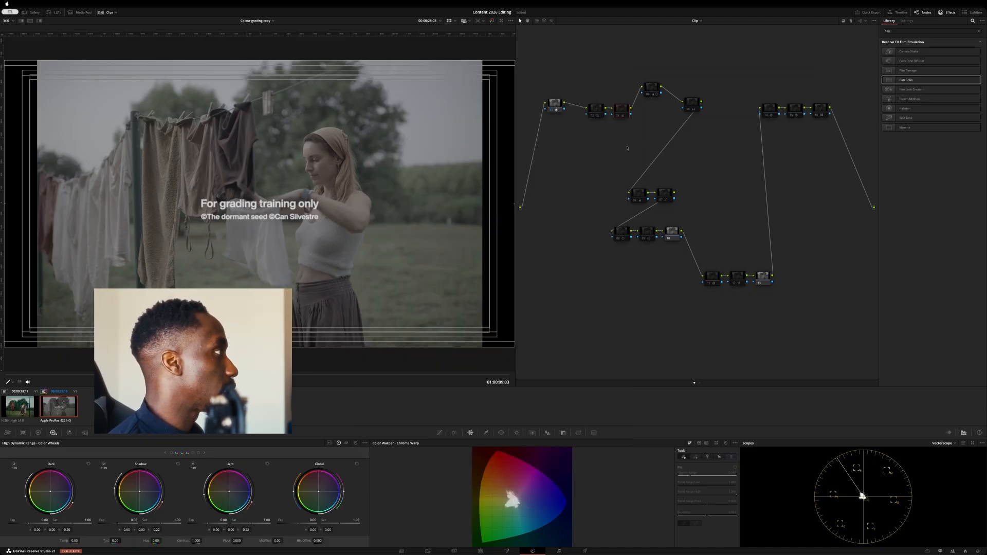
pyautogui.click(557, 106)
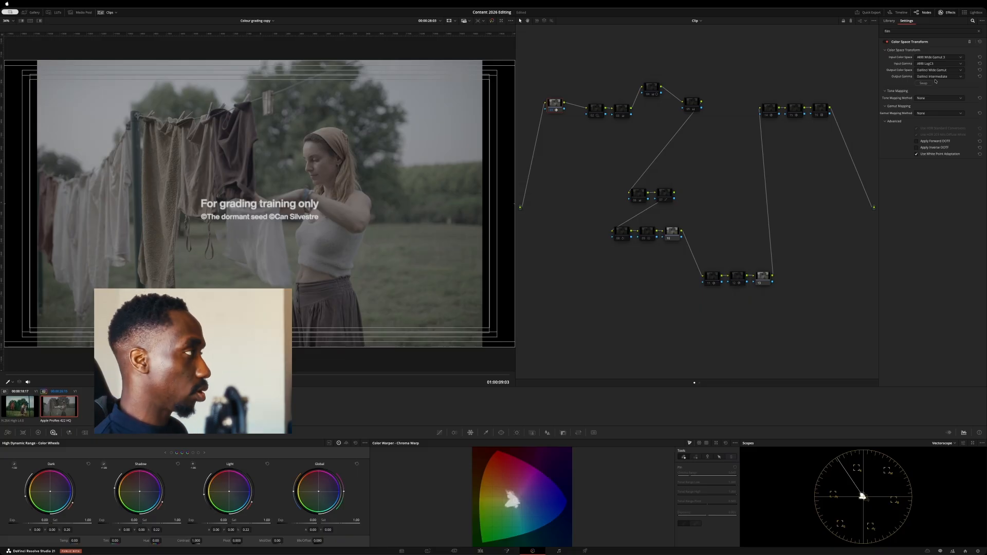
# - Enable the two output Color Space Transform nodes: DaVinci Wide Gamut to Rec.709 Gamma 2.4, and Rec.709 to Cineon Film Log
pyautogui.click(768, 112)
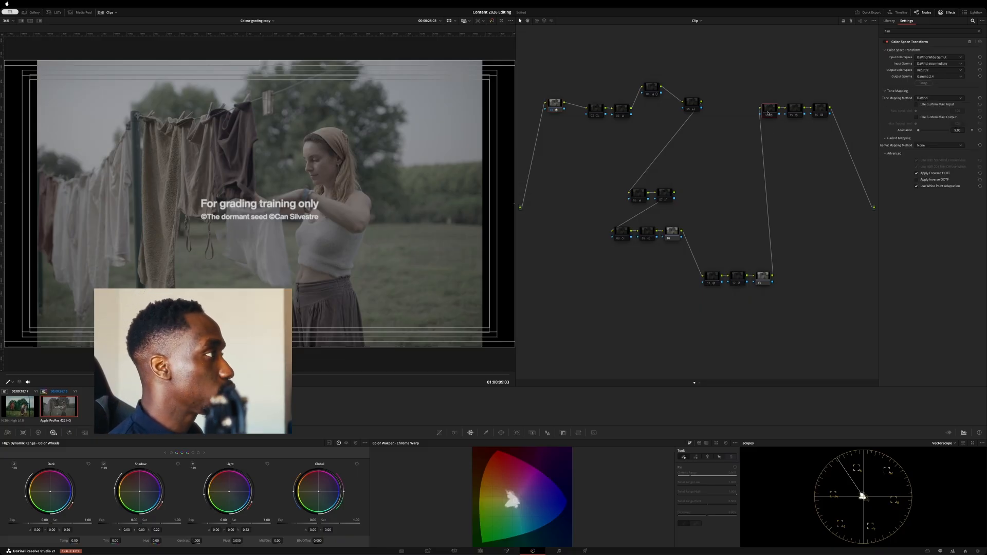
pyautogui.click(766, 117)
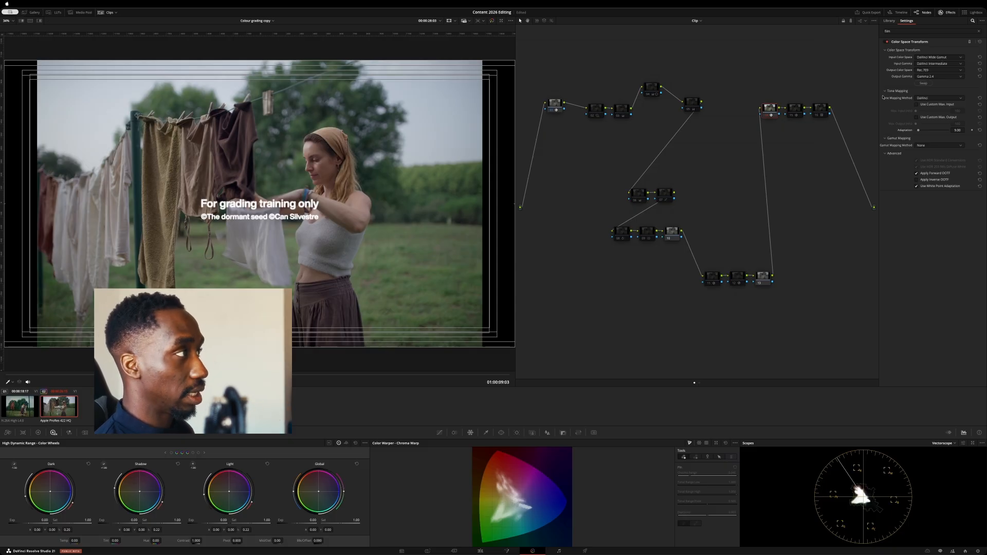
pyautogui.click(788, 109)
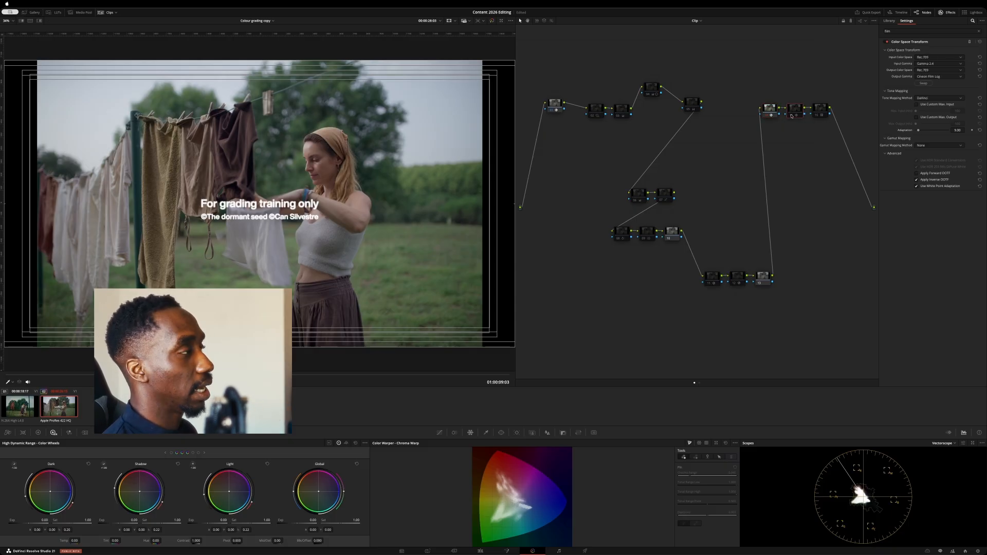
pyautogui.click(791, 115)
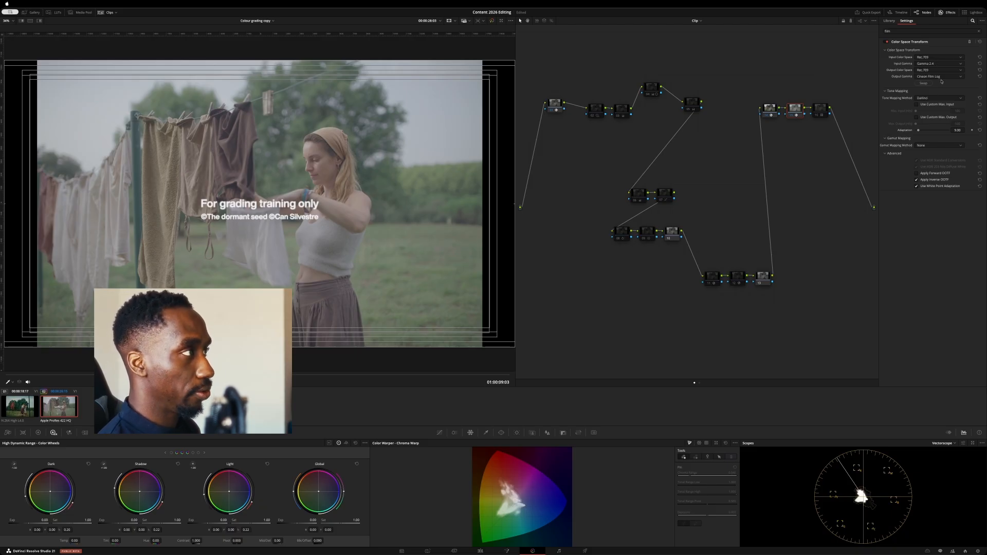
# - Enable the last node of the output group and inspect the image up close in the viewer
pyautogui.click(818, 109)
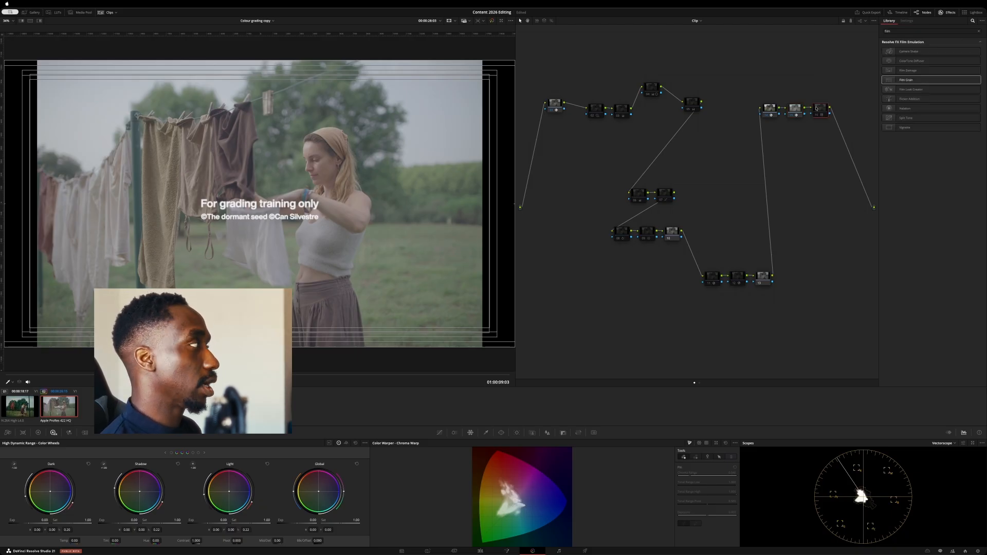
pyautogui.click(815, 115)
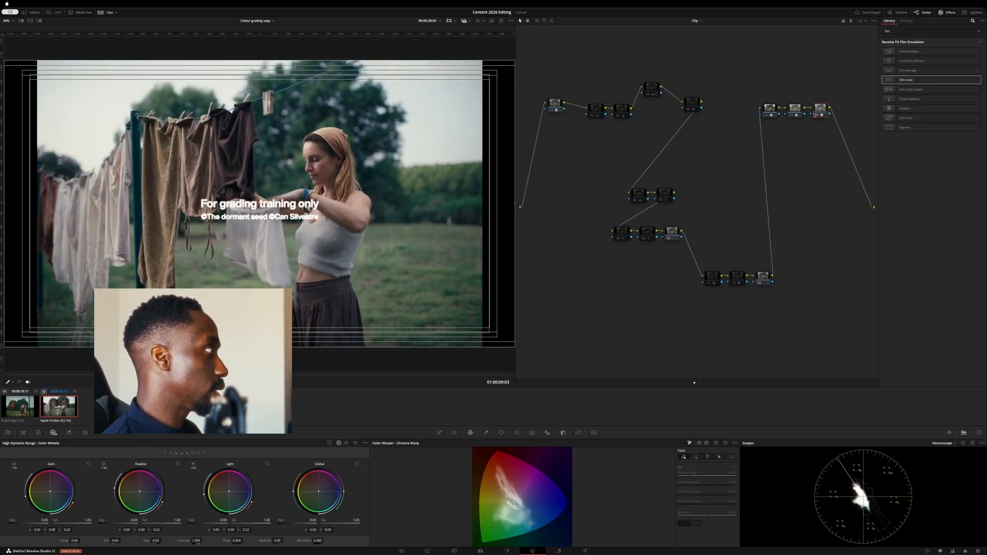
pyautogui.scroll(4, 254, 181)
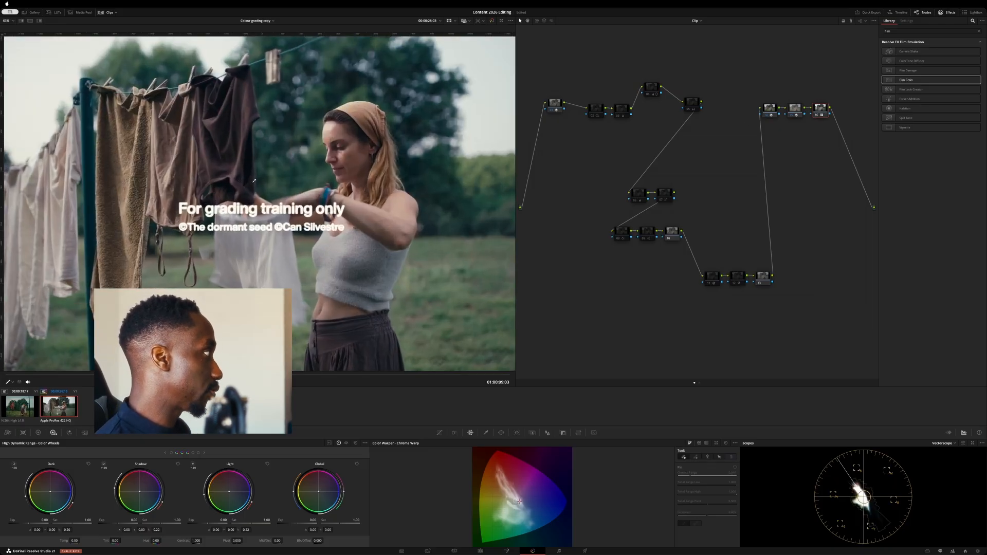
pyautogui.scroll(3, 251, 178)
pyautogui.scroll(-5, 280, 179)
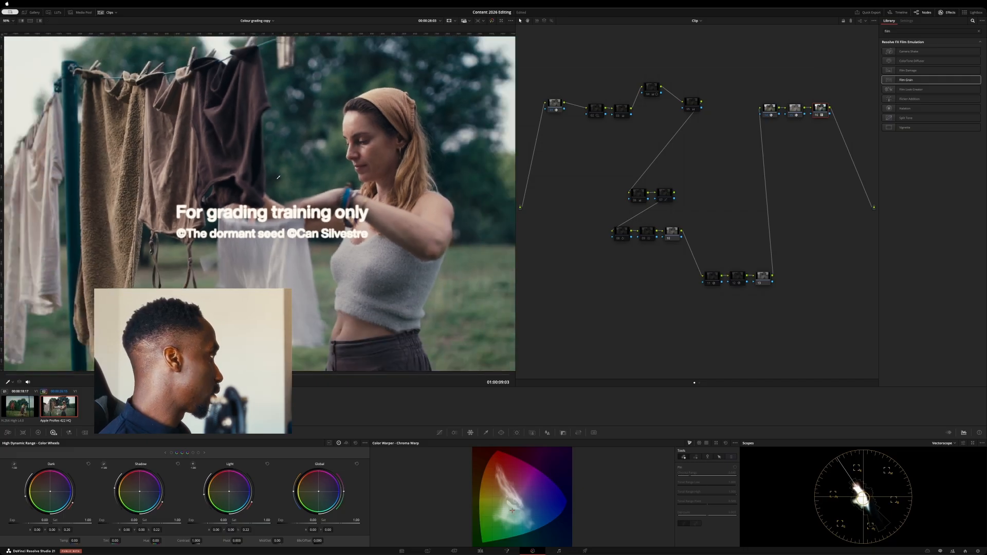
pyautogui.scroll(-1, 281, 179)
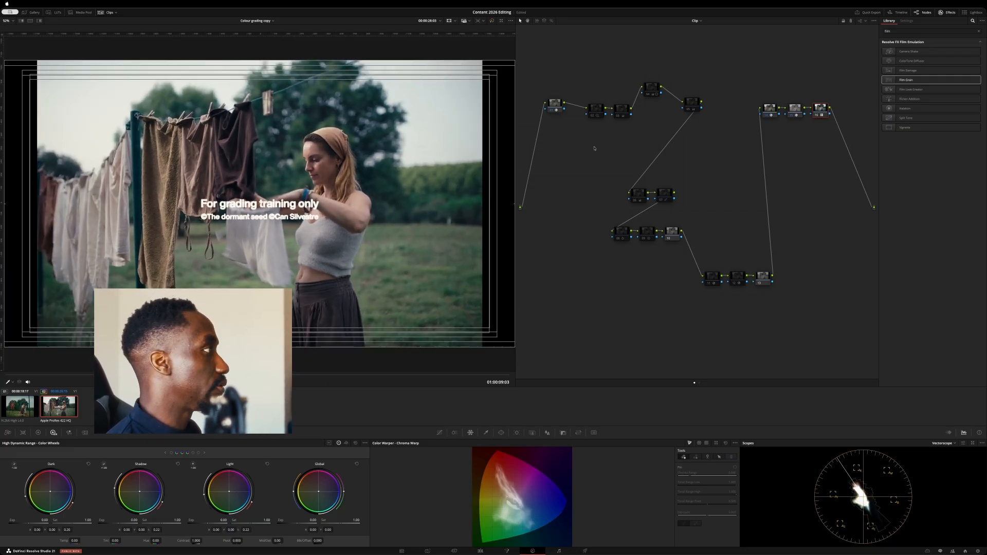
# - Enable the second node after the input transform and switch the scopes to Parade
pyautogui.click(592, 113)
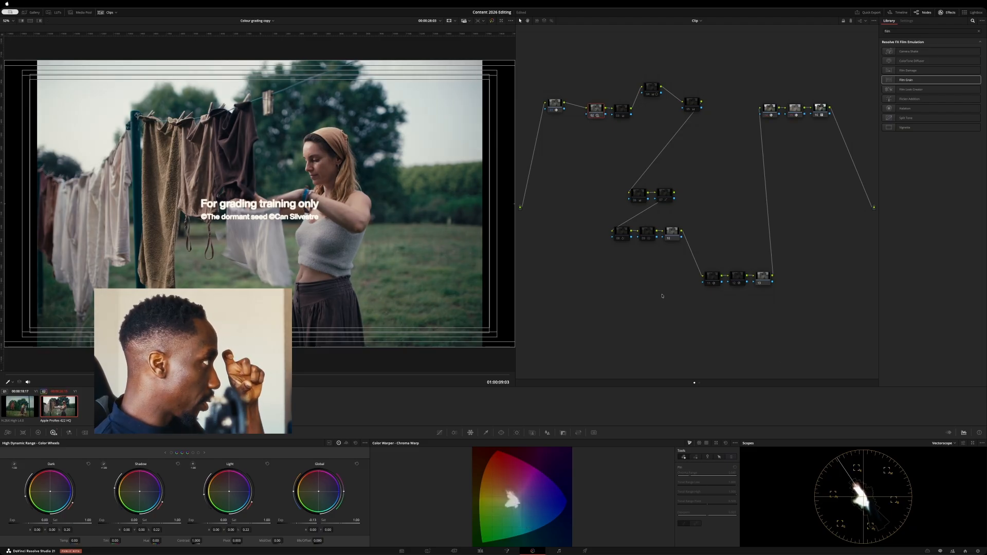
pyautogui.click(617, 112)
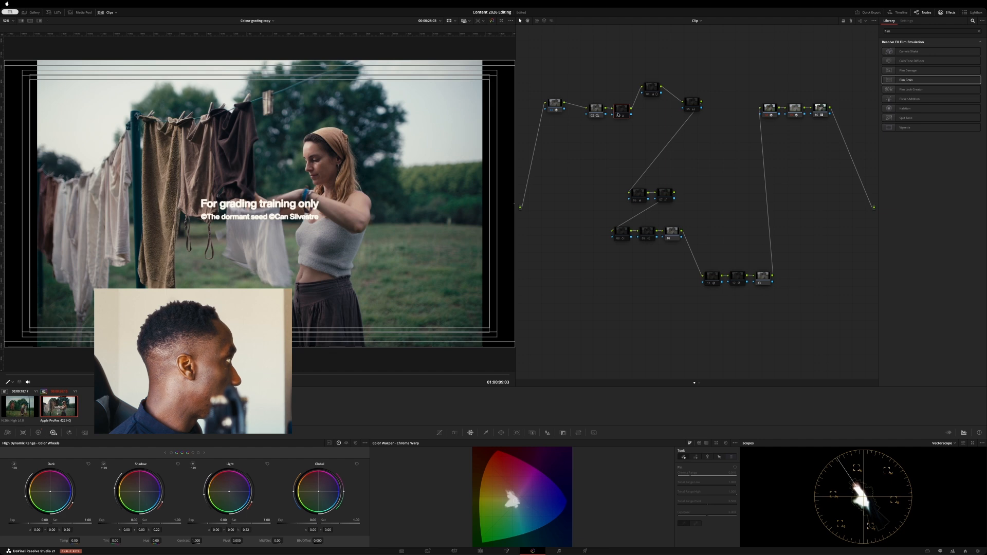
pyautogui.click(943, 443)
pyautogui.click(946, 455)
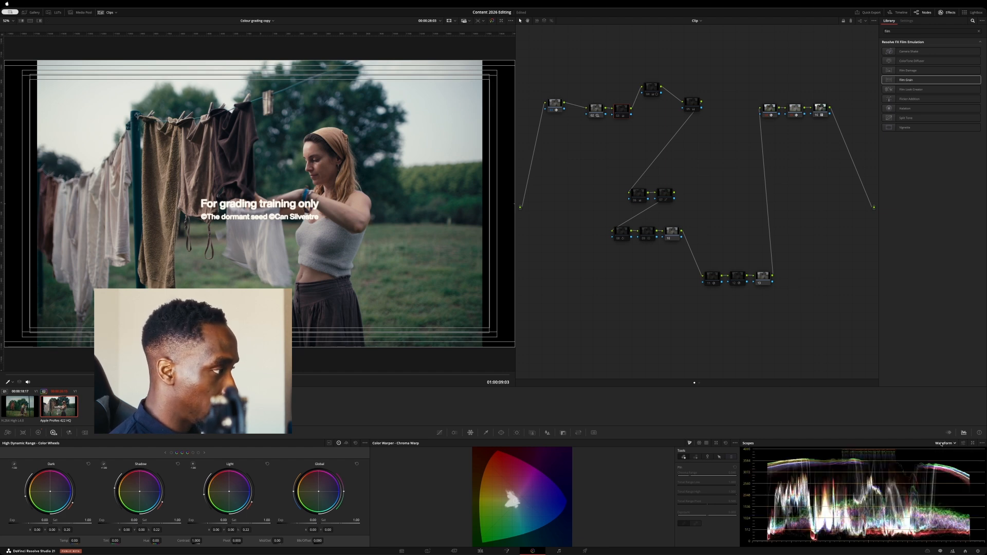
pyautogui.click(941, 443)
pyautogui.click(943, 450)
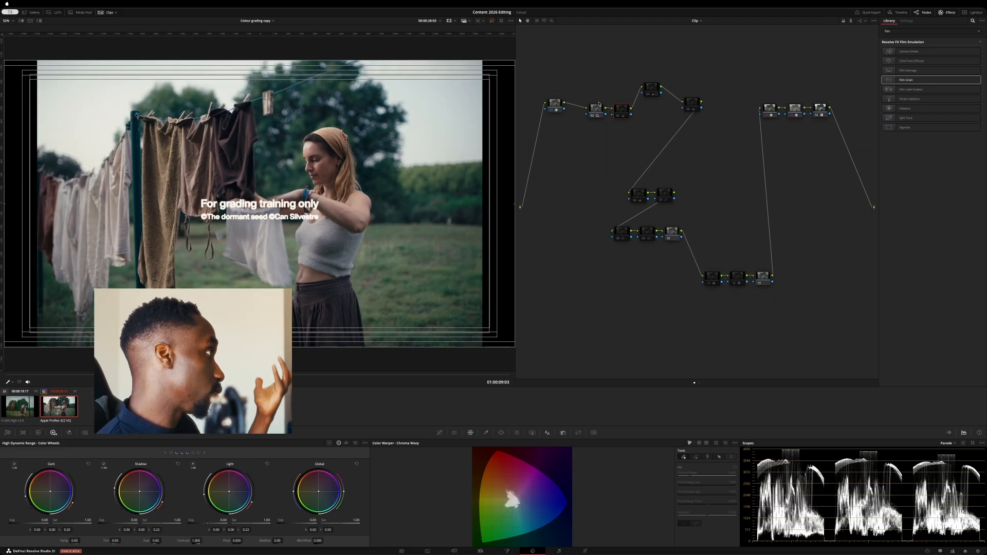
# - Move the third node above its row and enable it, and set the scopes to Vectorscope
pyautogui.moveTo(619, 110); pyautogui.dragTo(618, 80)
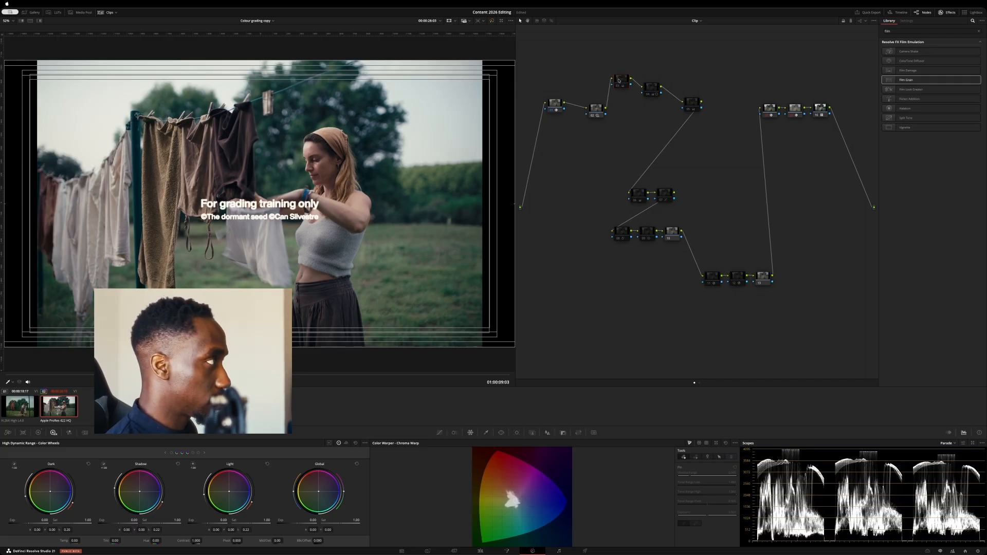
pyautogui.click(618, 87)
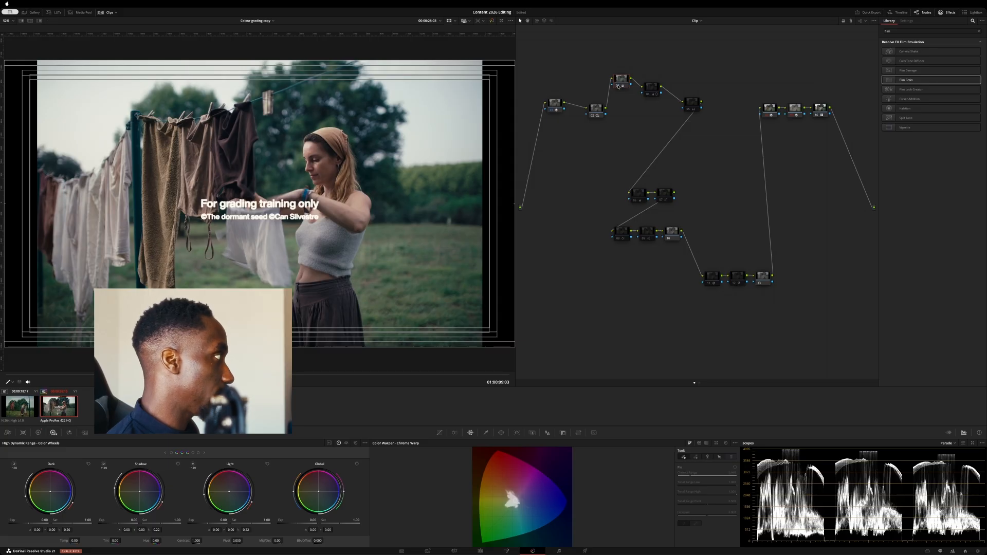
pyautogui.click(945, 445)
pyautogui.click(948, 457)
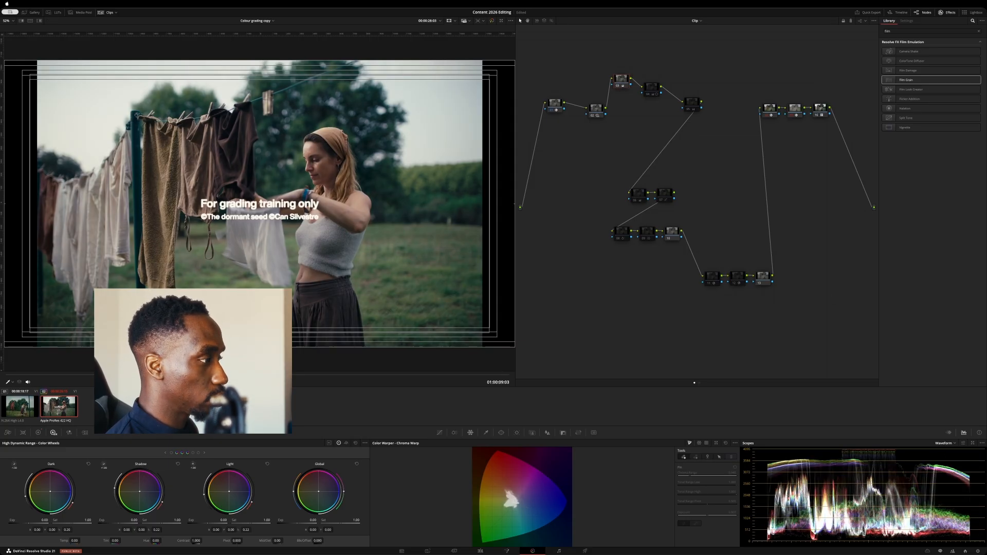
pyautogui.click(945, 443)
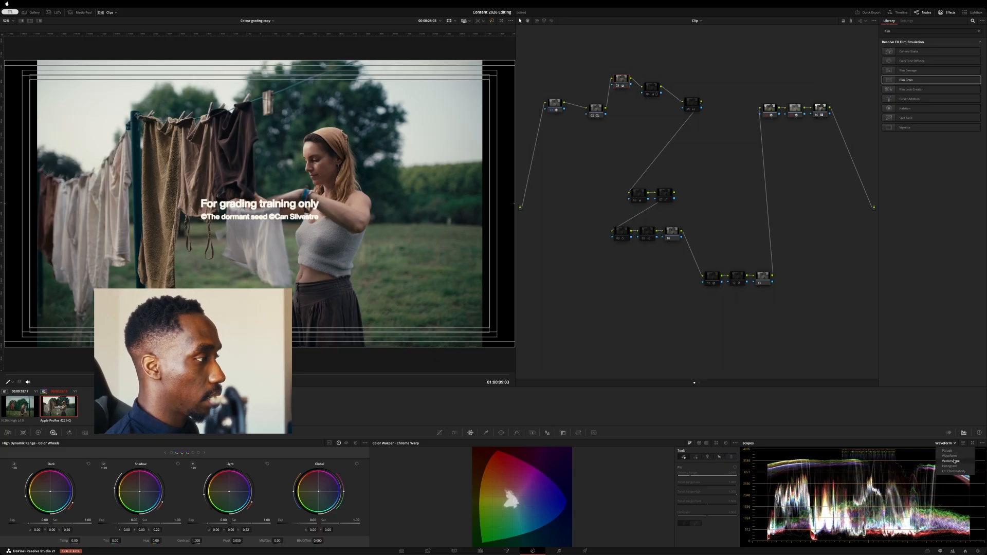
pyautogui.click(954, 461)
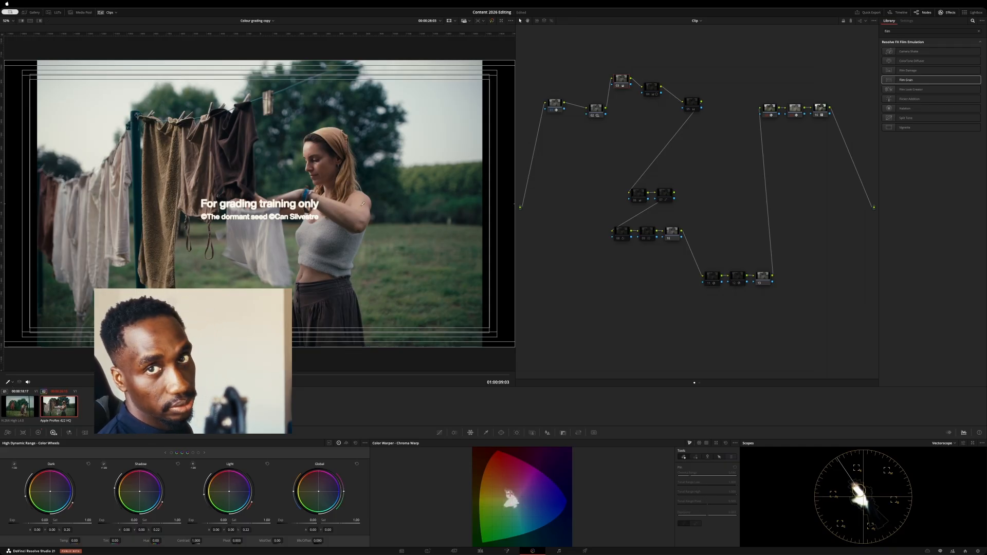
# - Enable the fourth node, and in its primaries set the contrast to about 1.114 and lower the pivot slightly
pyautogui.click(651, 93)
pyautogui.click(648, 94)
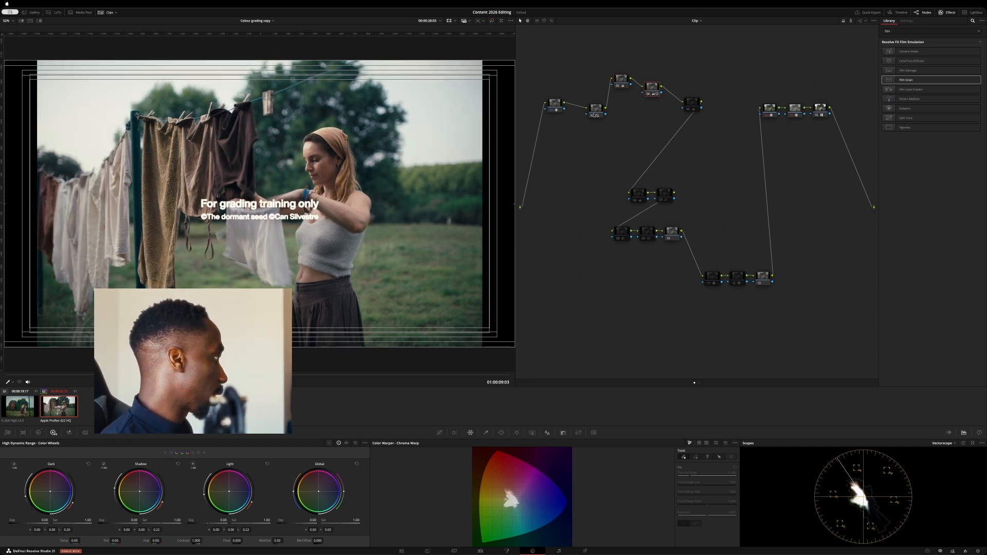
pyautogui.click(38, 432)
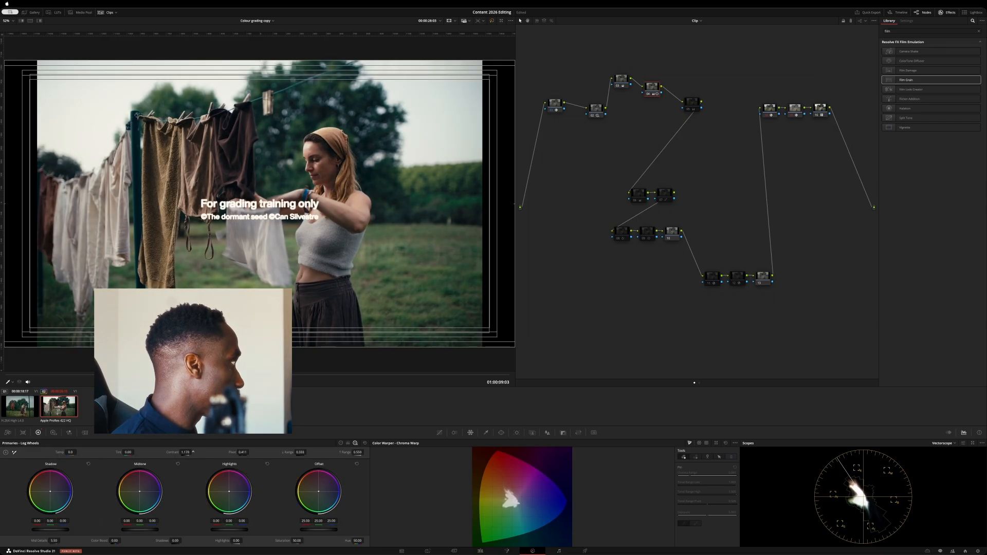
pyautogui.moveTo(191, 452); pyautogui.dragTo(194, 453)
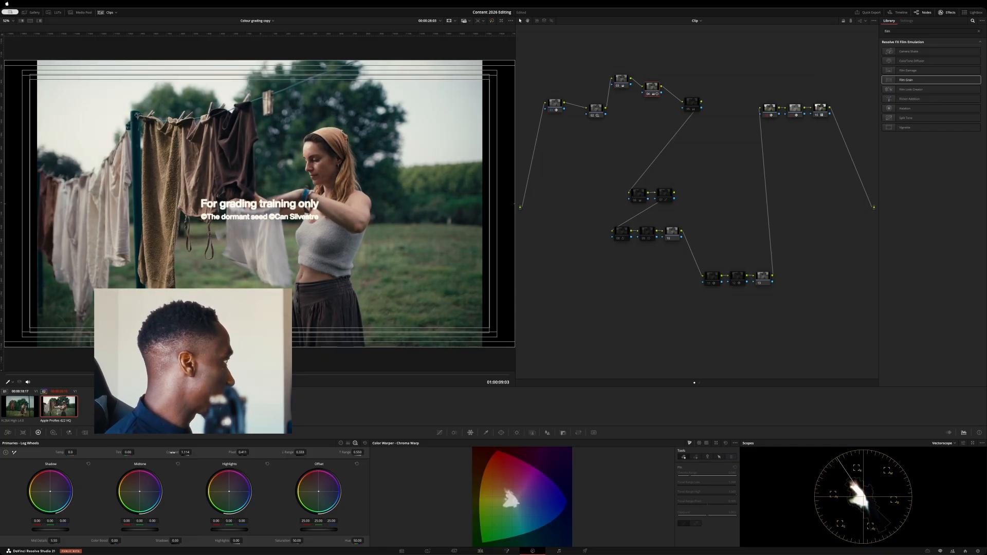
pyautogui.click(340, 443)
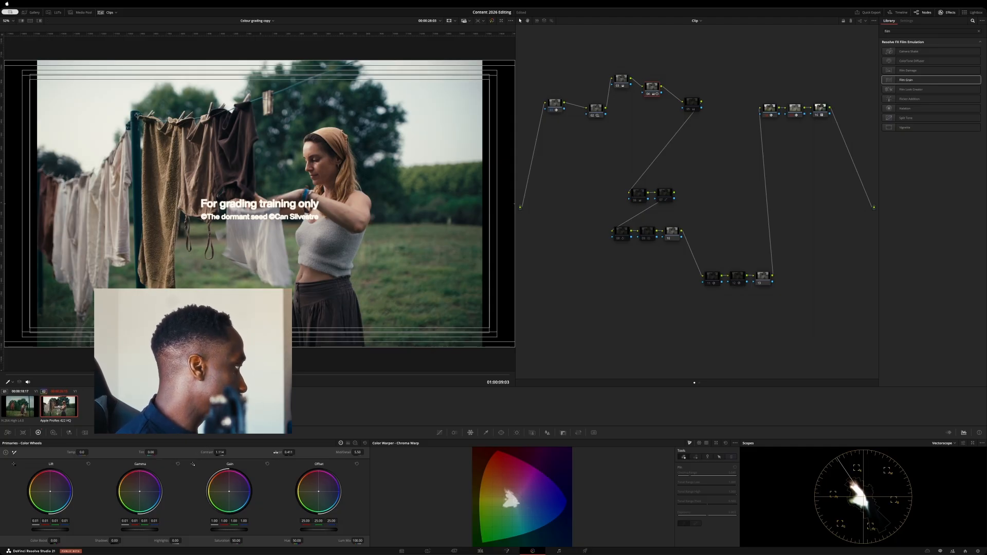
pyautogui.moveTo(288, 452); pyautogui.dragTo(272, 452)
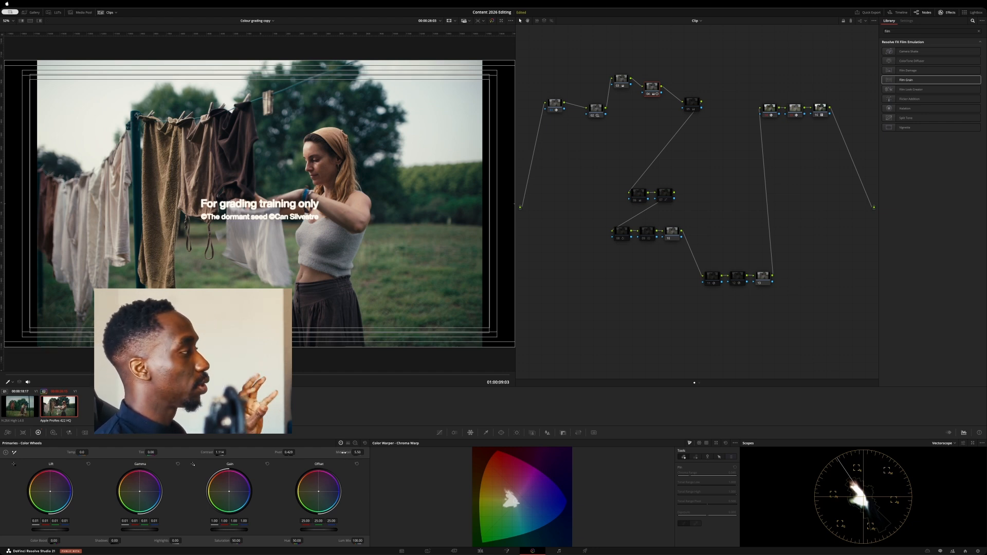
# - Try a Mid/Detail value of 100 on the fourth node and restore it to 5
pyautogui.moveTo(343, 451); pyautogui.dragTo(365, 452)
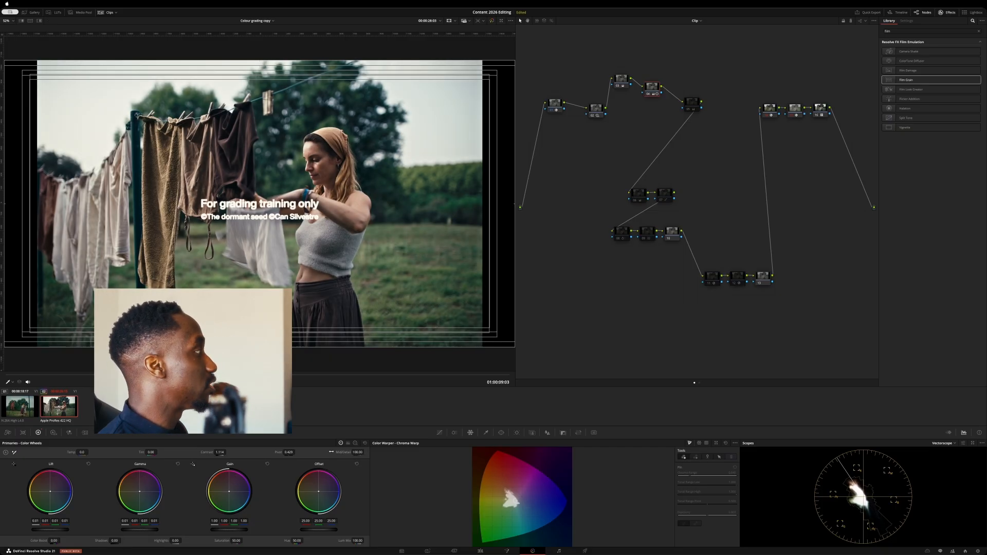
pyautogui.click(358, 452)
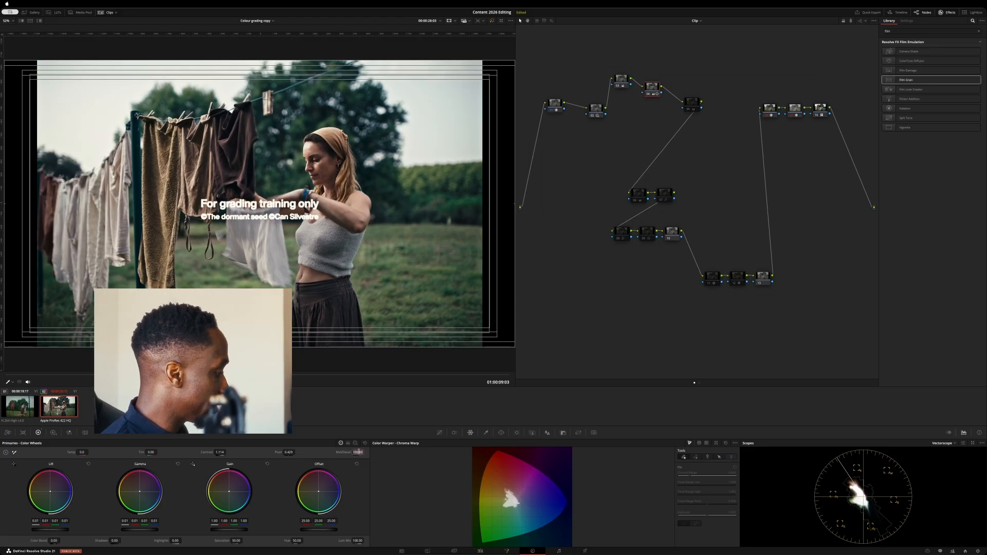
pyautogui.write('5')
pyautogui.press('Return')
pyautogui.moveTo(358, 452)
pyautogui.mouseDown()
pyautogui.moveTo(318, 452)
pyautogui.moveTo(411, 452)
pyautogui.moveTo(361, 452)
pyautogui.mouseUp()
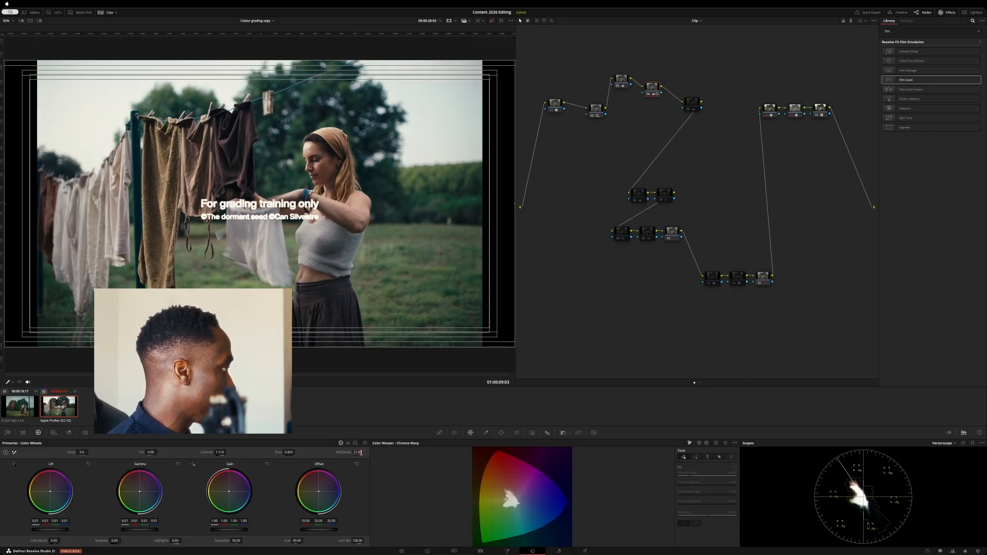
pyautogui.doubleClick(360, 452)
pyautogui.write('5')
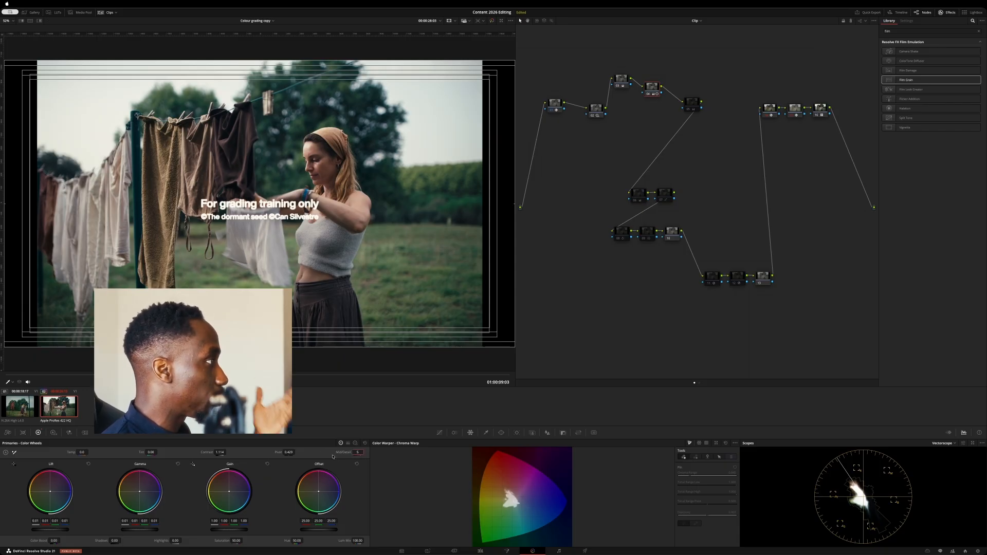
pyautogui.press('Return')
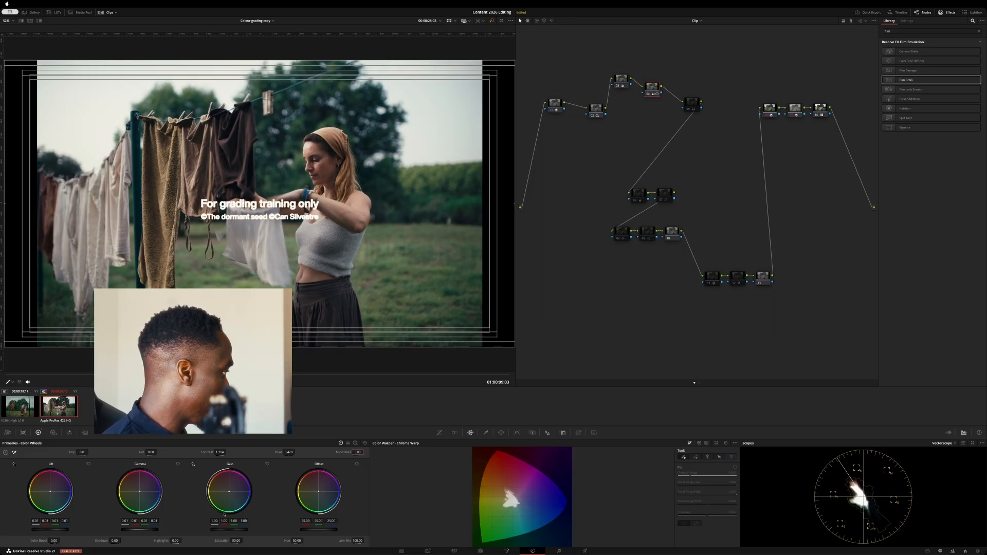
# - Enable the fifth and sixth nodes, shifting the sixth slightly left, and show the sixth node's log wheels
pyautogui.click(689, 108)
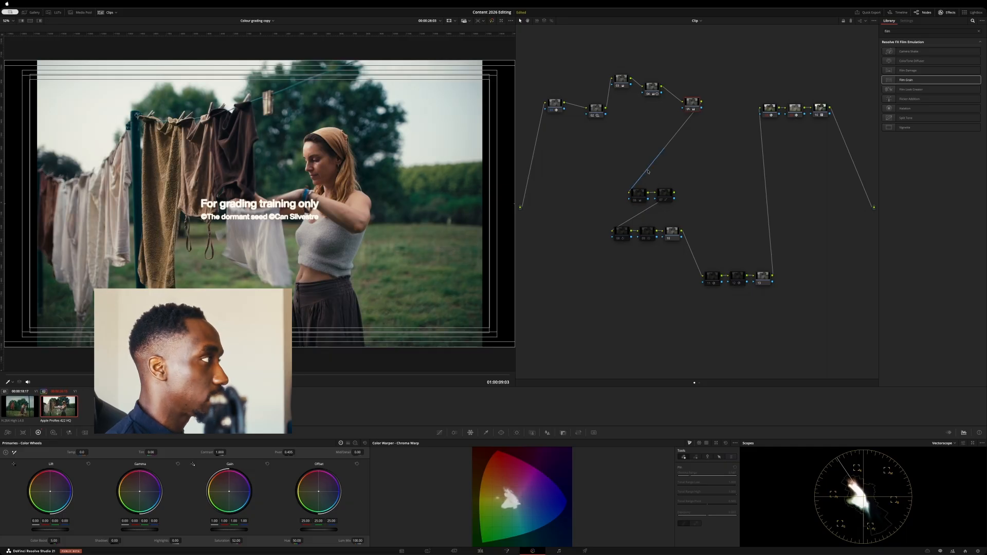
pyautogui.moveTo(640, 194); pyautogui.dragTo(625, 194)
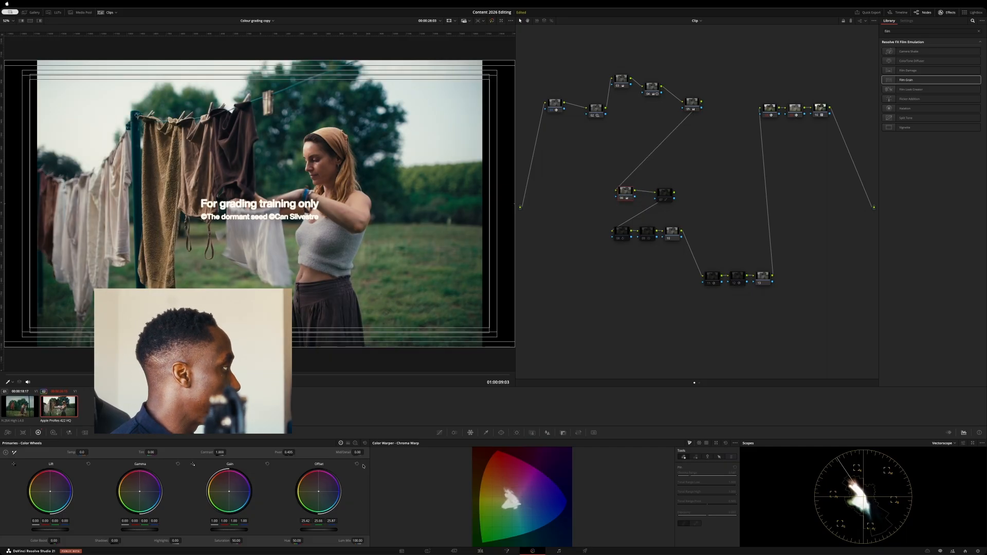
pyautogui.click(355, 442)
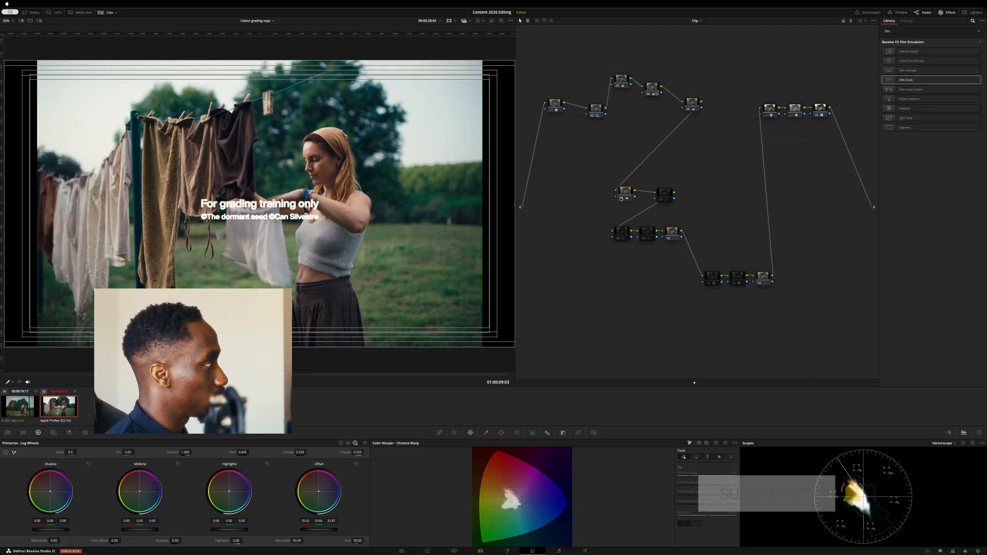
# - Nudge the seventh node upward, enable it and show its Hue Vs Lum curve
pyautogui.moveTo(663, 197); pyautogui.dragTo(662, 190)
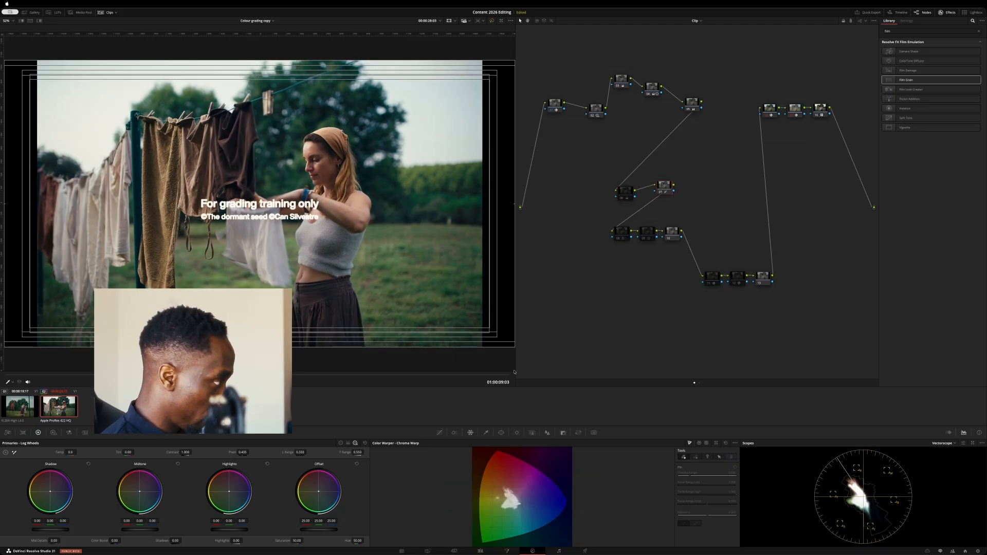
pyautogui.click(440, 432)
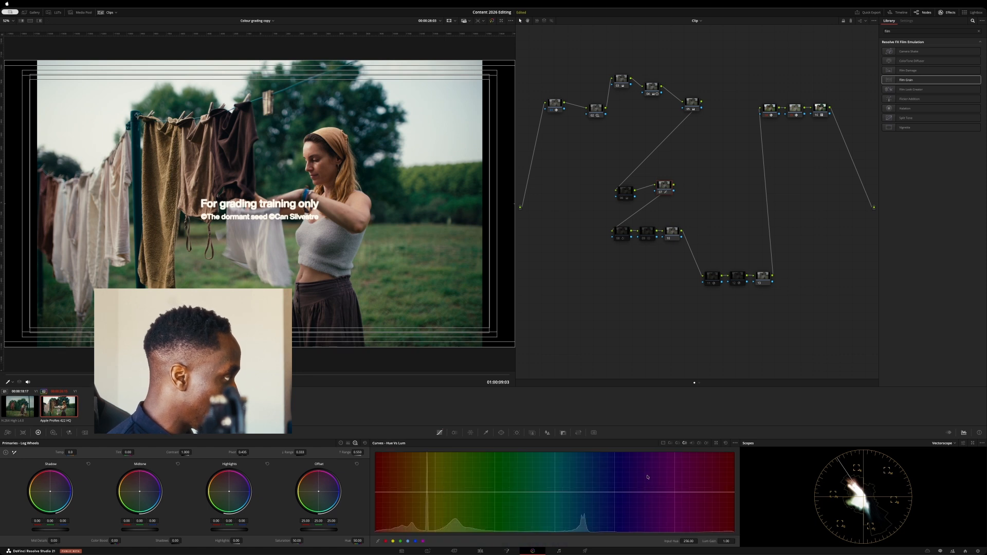
# - Inspect the seventh node's Hue Vs Hue curve, and raise the upper highlight point on its custom curve slightly
pyautogui.click(669, 444)
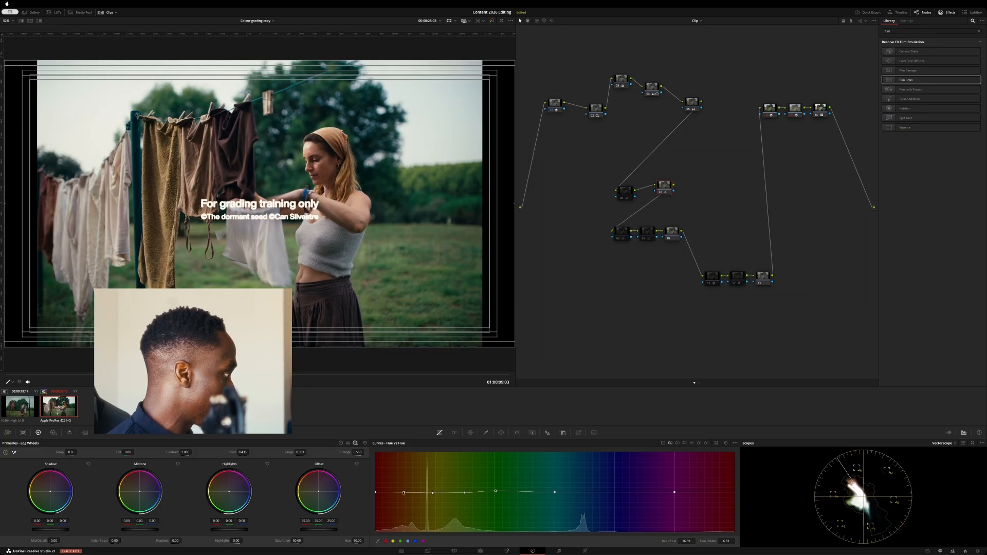
pyautogui.click(661, 443)
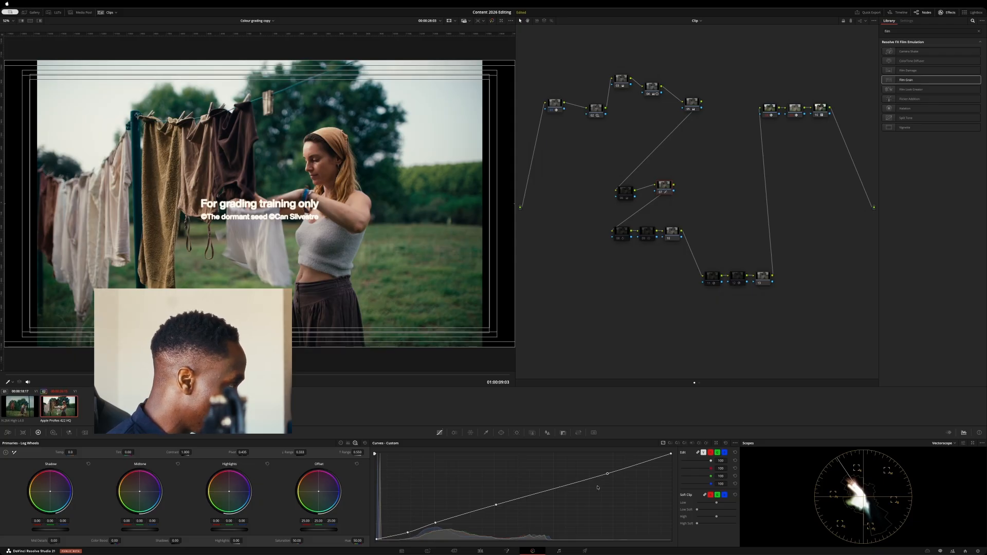
pyautogui.moveTo(607, 473); pyautogui.dragTo(604, 471)
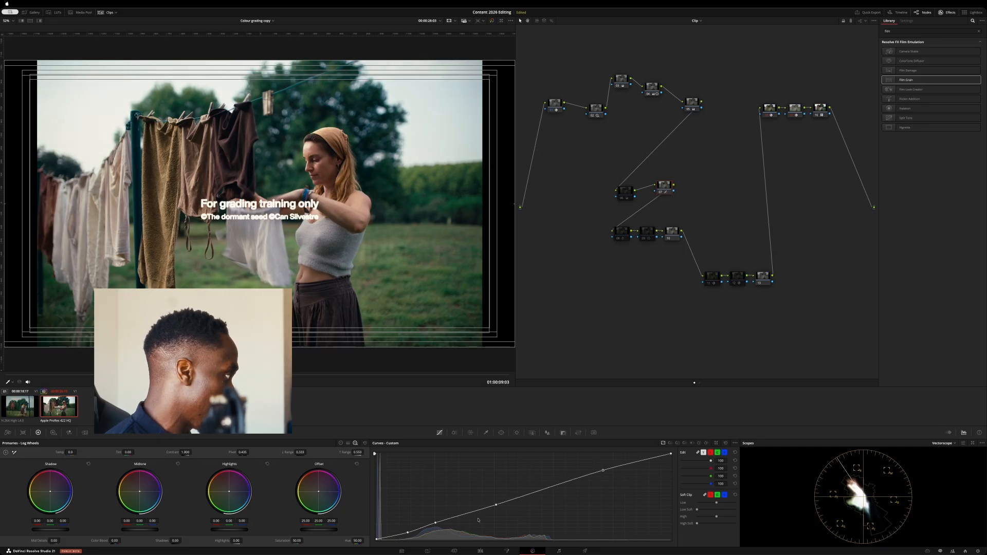
# - Shift the green point on the seventh node's Hue Vs Hue curve slightly toward yellow and check the Hue Vs Sat curve
pyautogui.click(669, 443)
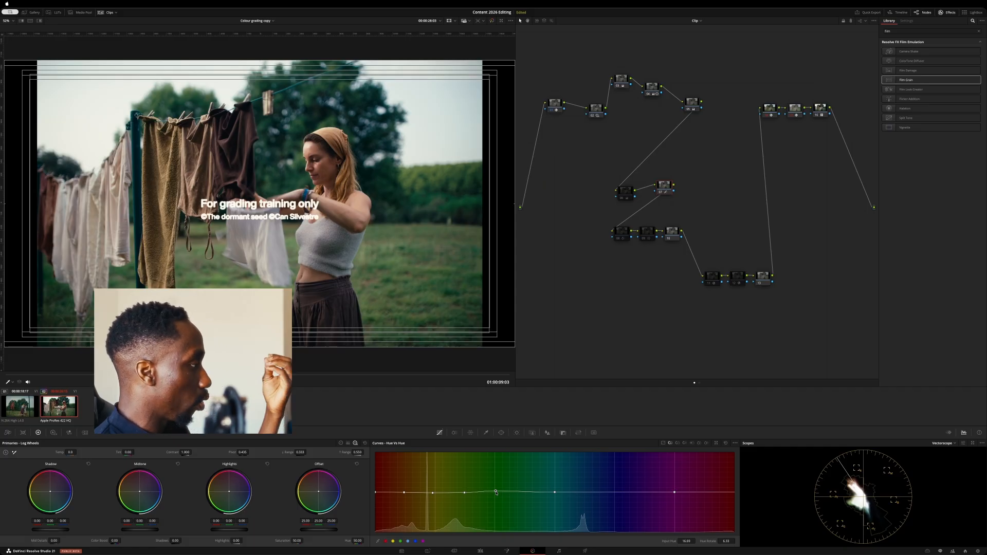
pyautogui.moveTo(495, 492)
pyautogui.mouseDown()
pyautogui.moveTo(492, 485)
pyautogui.moveTo(495, 503)
pyautogui.moveTo(494, 492)
pyautogui.mouseUp()
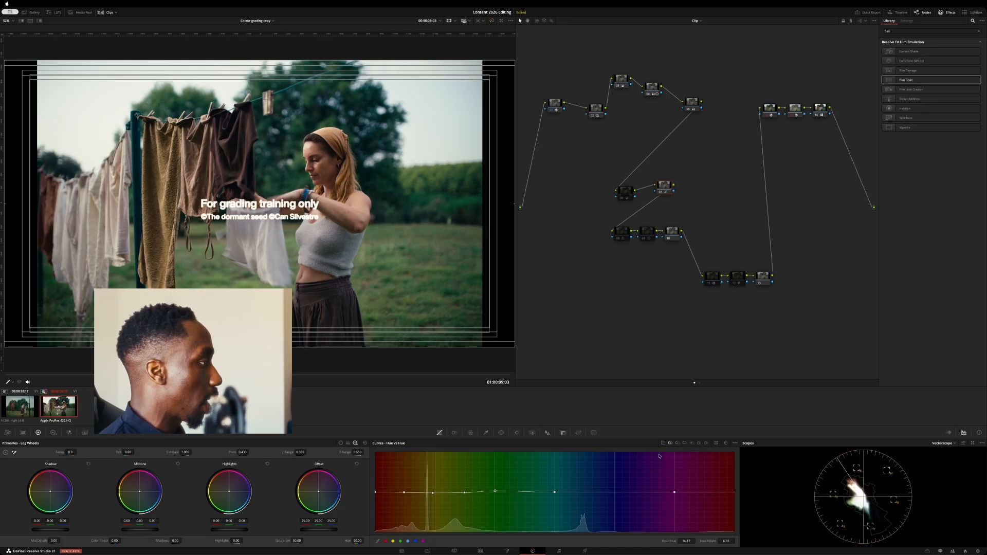
pyautogui.click(676, 443)
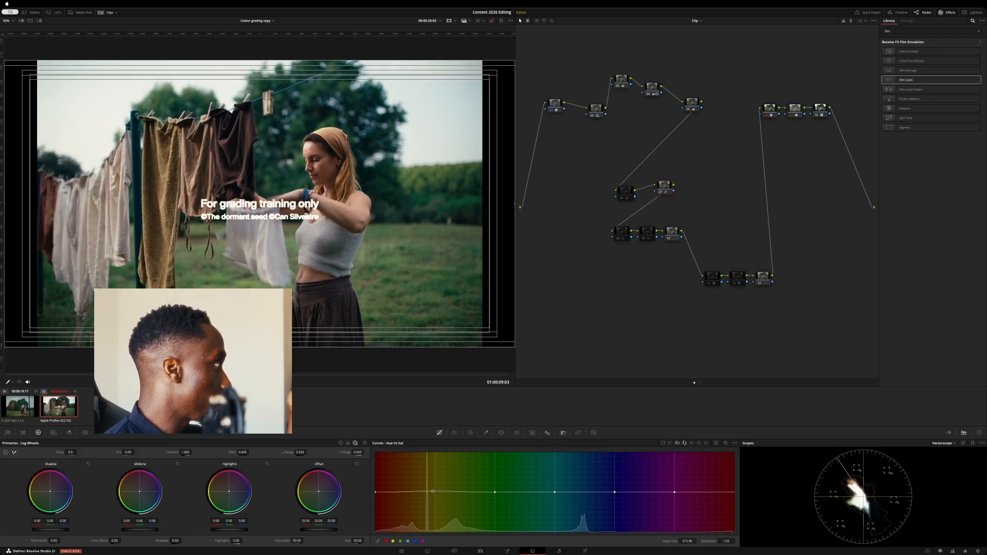
pyautogui.click(670, 443)
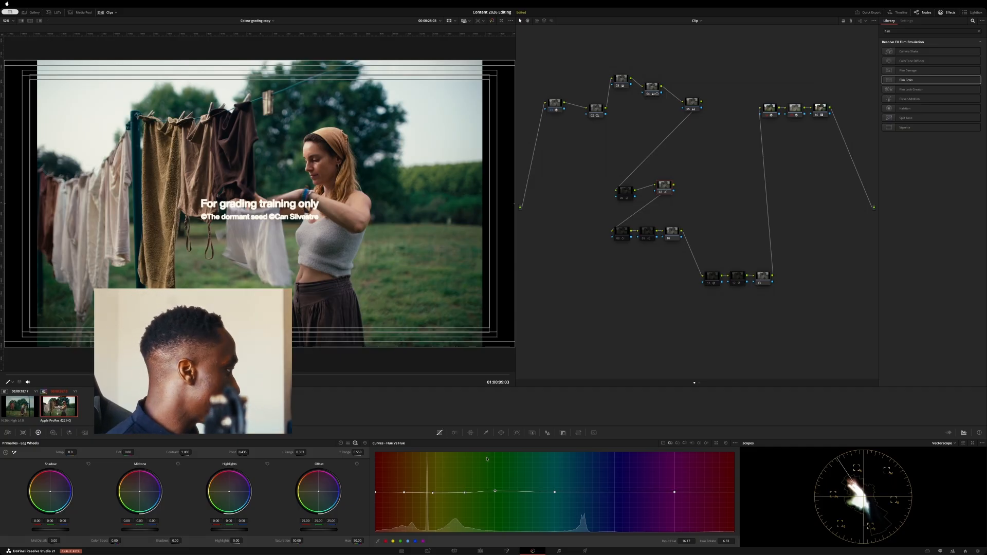
# - Enable the first node of the third row with its ColorSlice adjustments shown
pyautogui.click(459, 432)
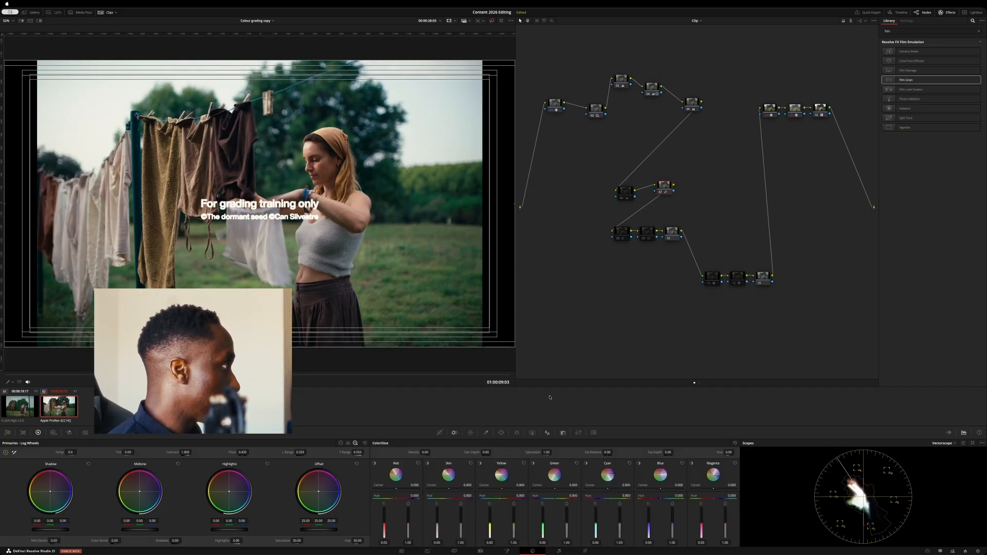
pyautogui.click(624, 230)
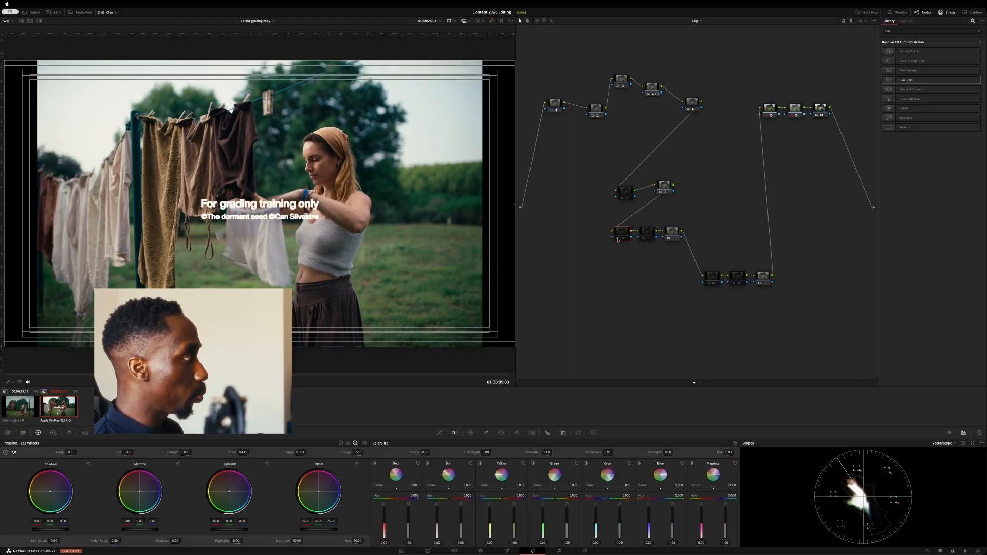
pyautogui.click(618, 239)
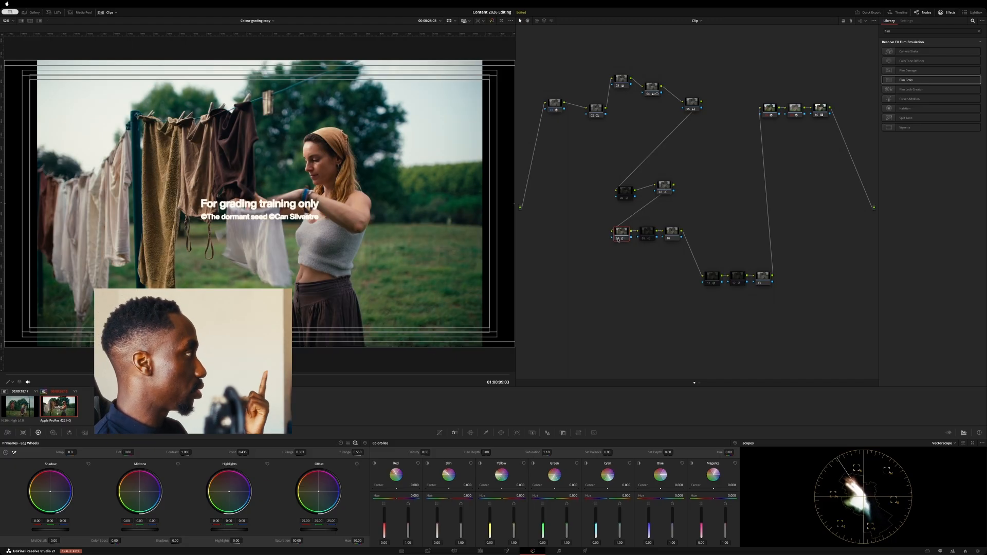
# - Enable the middle node of the third row, show its Color Warper hue-saturation grid and compare the image with and without it
pyautogui.click(647, 236)
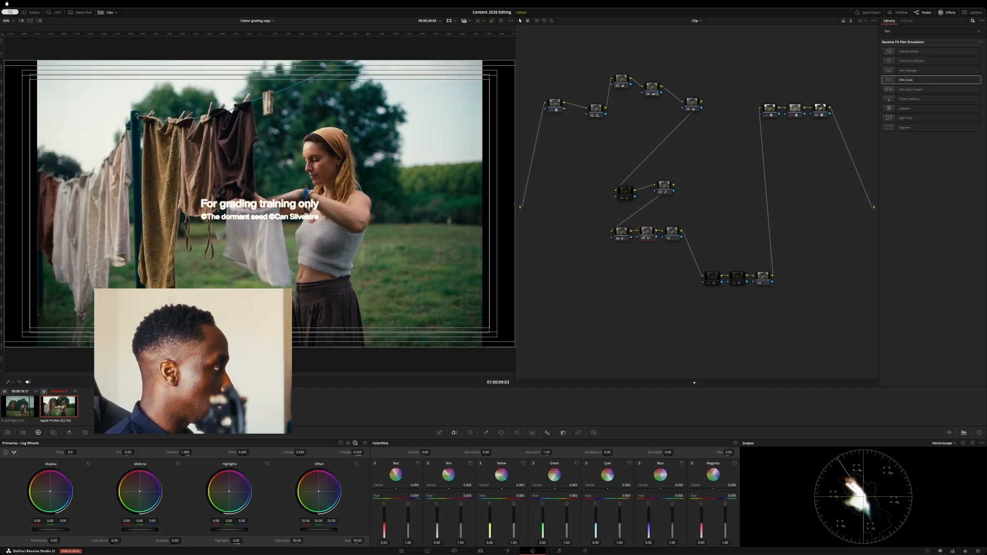
pyautogui.click(469, 433)
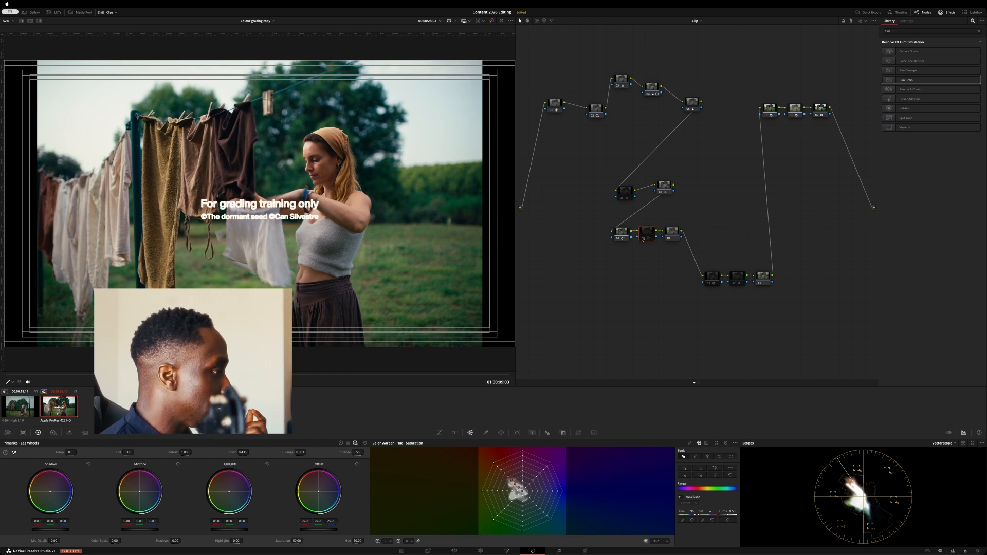
pyautogui.hotkey('ctrl', 'd')
pyautogui.hotkey('ctrl', 'd')
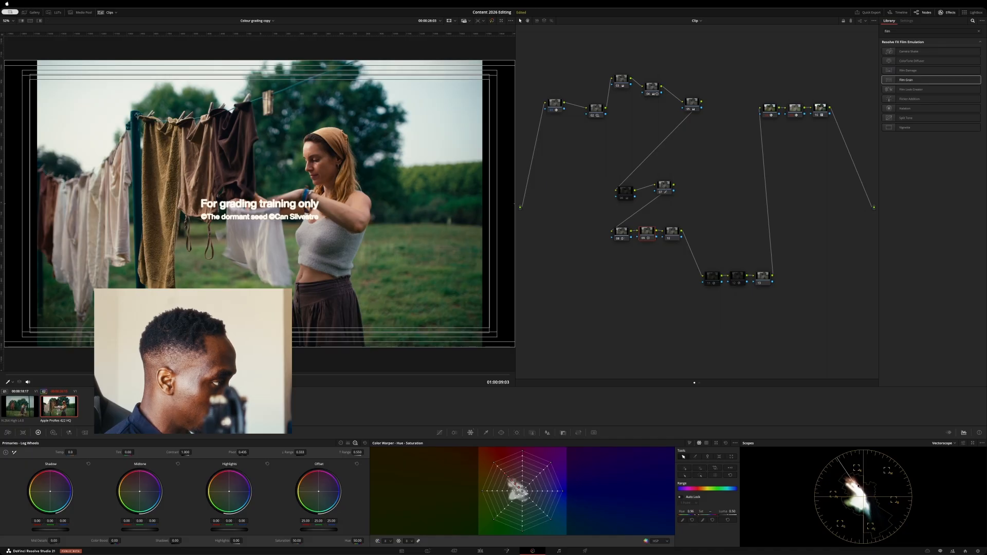
pyautogui.hotkey('ctrl', 'd')
pyautogui.click(643, 239)
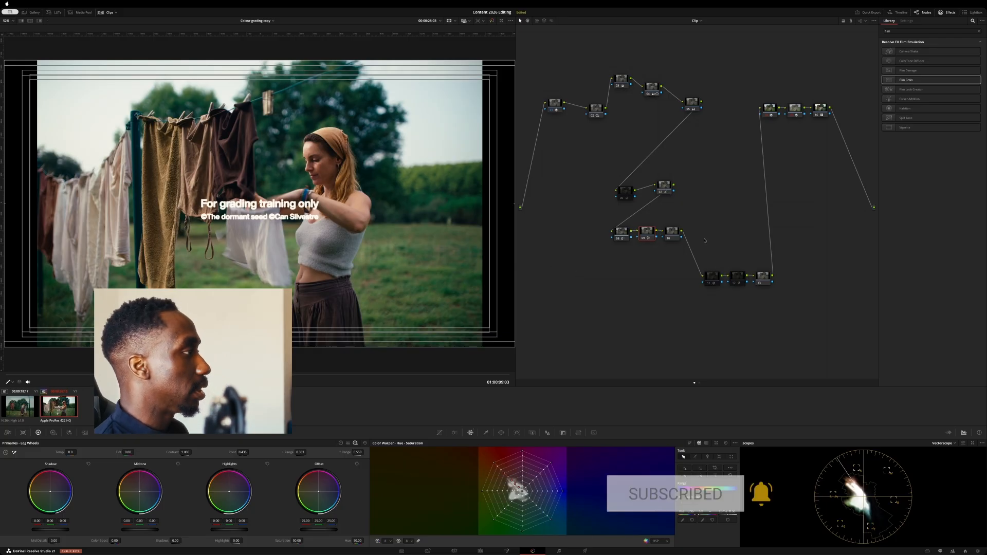
# - On the last node of the third row, lower the linked RGB blur radius slightly
pyautogui.click(674, 235)
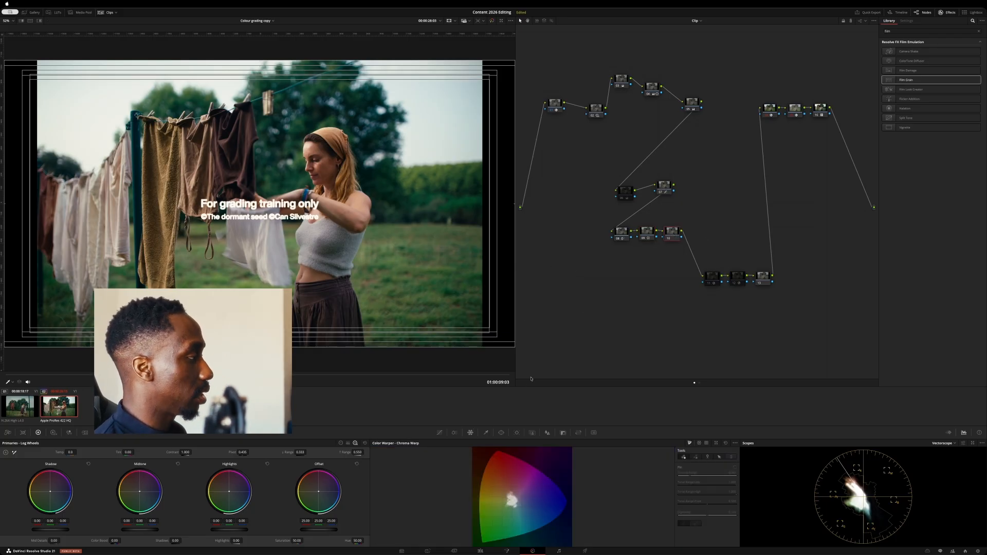
pyautogui.click(547, 432)
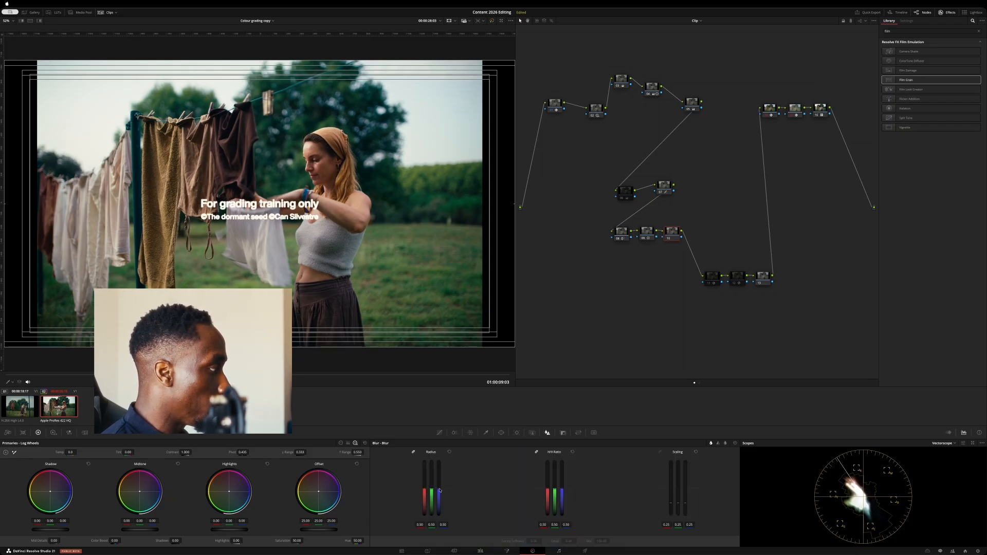
pyautogui.moveTo(432, 489); pyautogui.dragTo(431, 492)
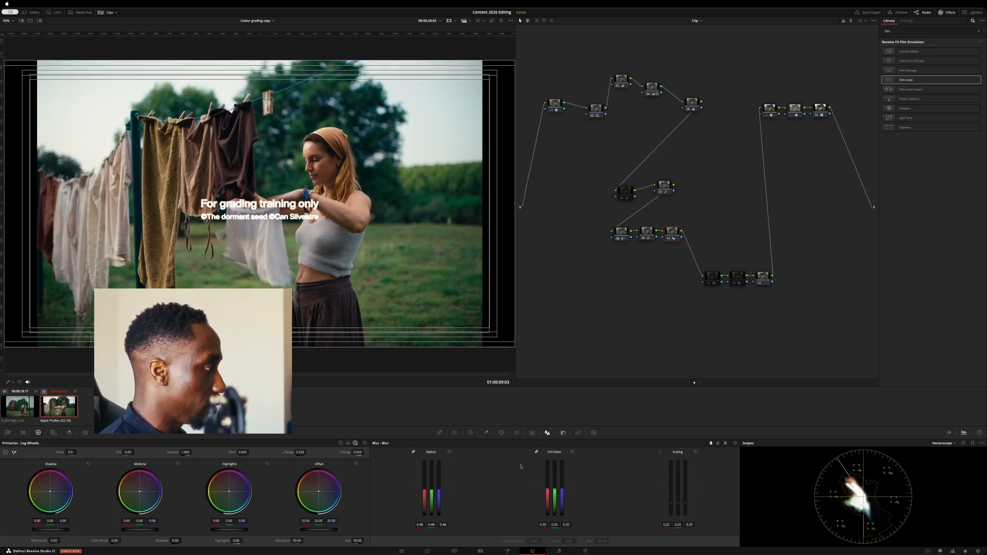
# - In the same node's Sharpen mode, set Coring Softness to 10 and Level to 5
pyautogui.click(718, 443)
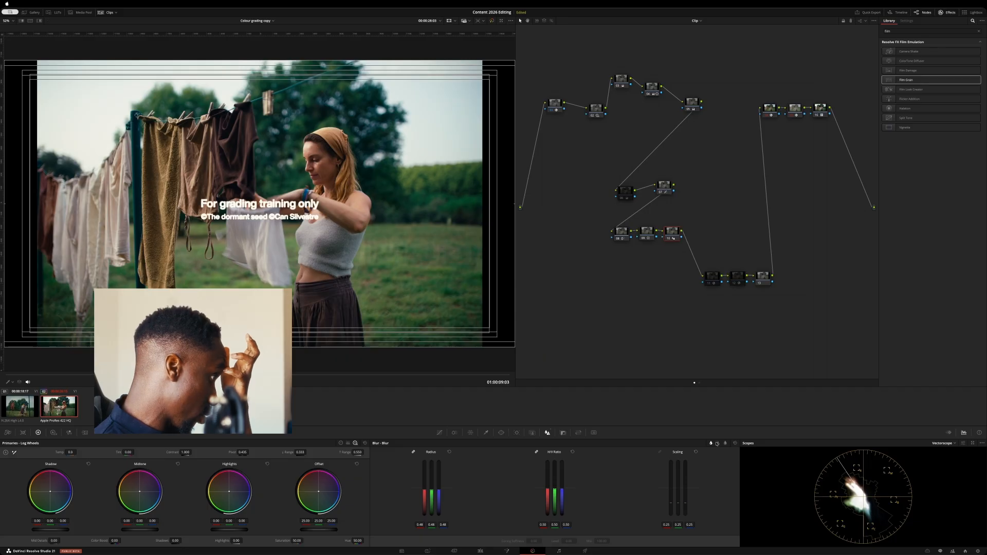
pyautogui.doubleClick(532, 539)
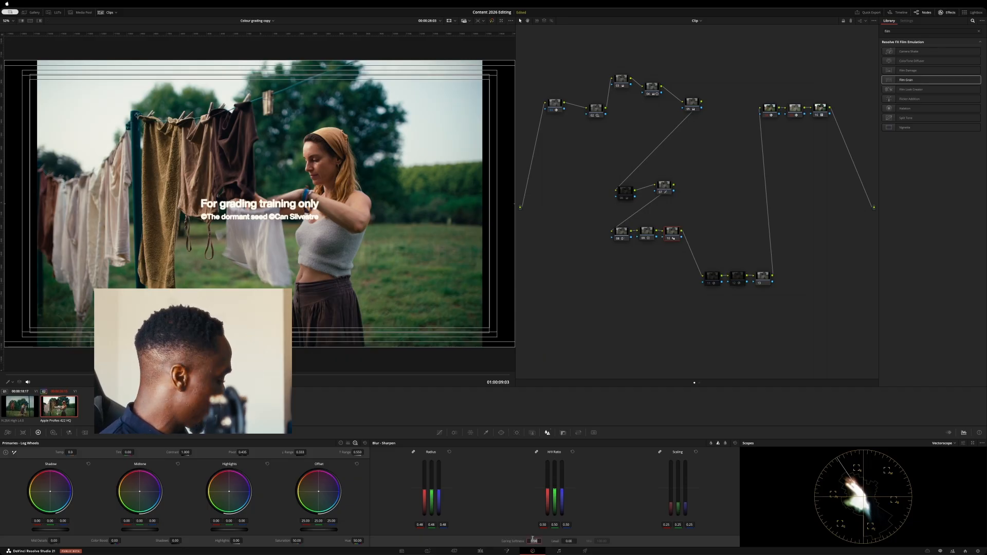
pyautogui.press('BackSpace')
pyautogui.write('10')
pyautogui.doubleClick(567, 541)
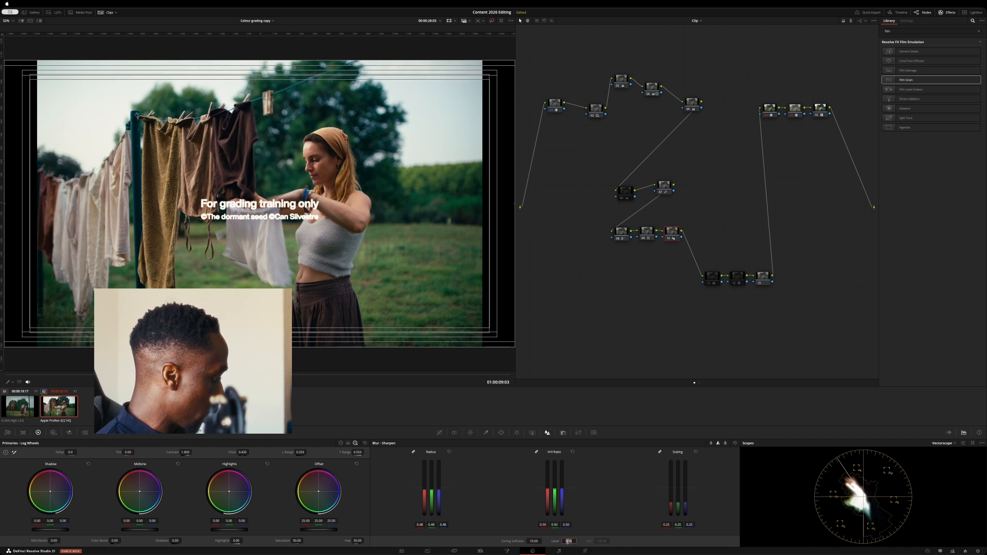
pyautogui.write('5')
pyautogui.press('Return')
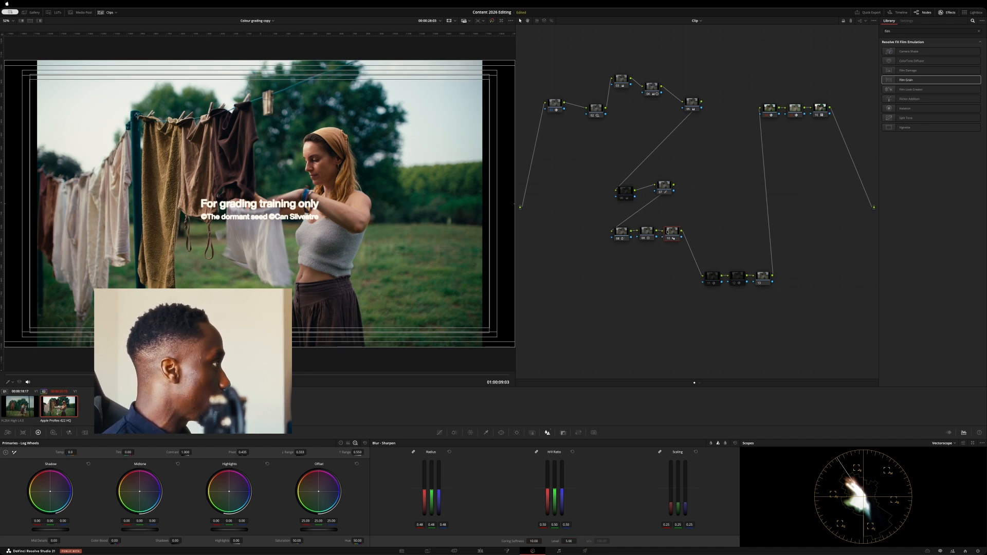
# - Compare the woman's face close up with the blur and sharpen node off and on, leaving it enabled and the full frame in view
pyautogui.scroll(10, 354, 197)
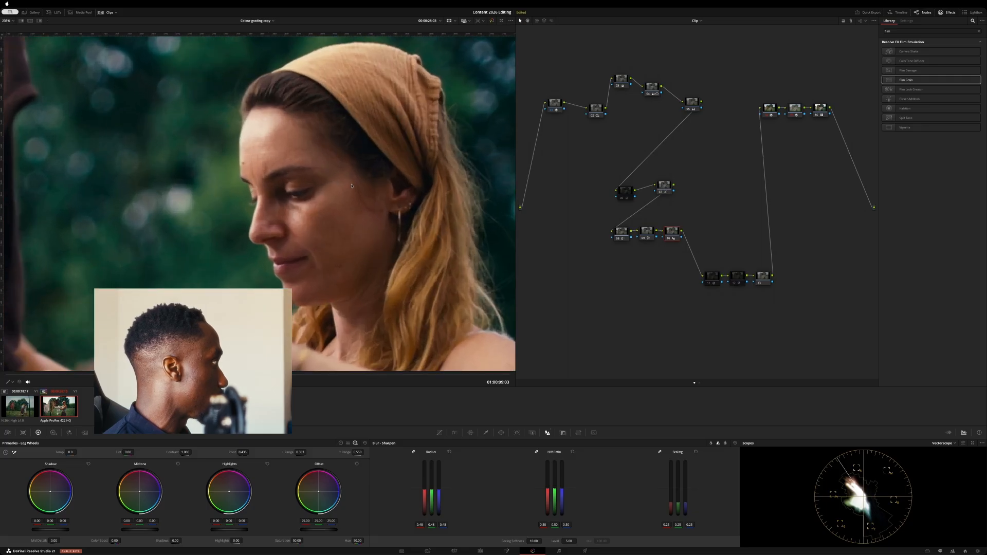
pyautogui.click(668, 240)
pyautogui.click(668, 240)
pyautogui.click(669, 240)
pyautogui.click(668, 240)
pyautogui.click(669, 240)
pyautogui.click(669, 240)
pyautogui.click(668, 239)
pyautogui.click(668, 239)
pyautogui.click(668, 239)
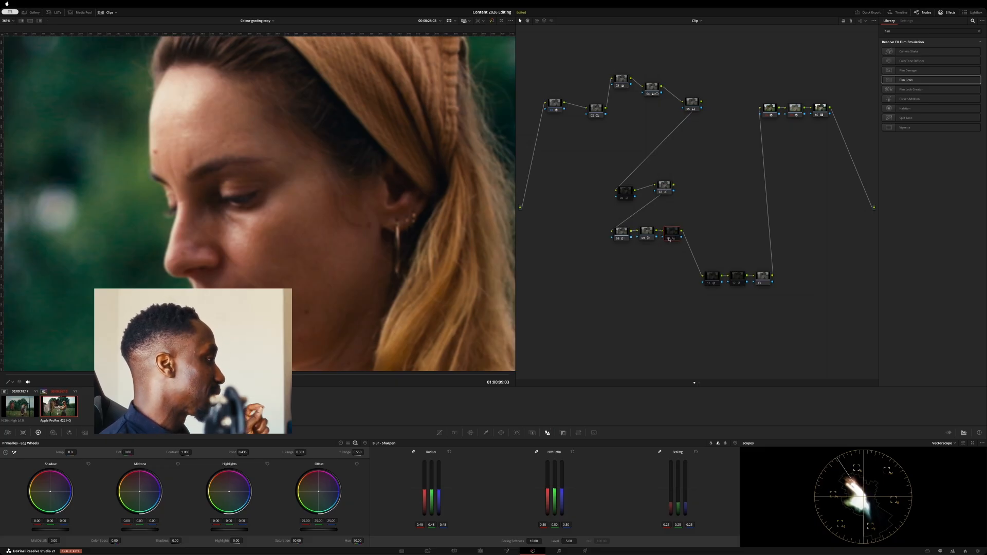
pyautogui.click(668, 239)
pyautogui.click(669, 239)
pyautogui.hotkey('shift', 'z')
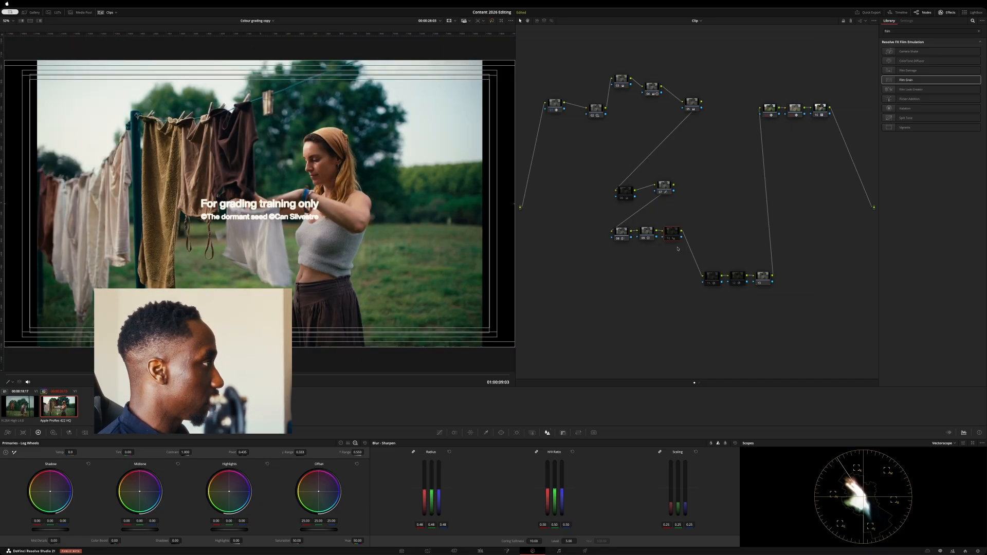
pyautogui.click(669, 239)
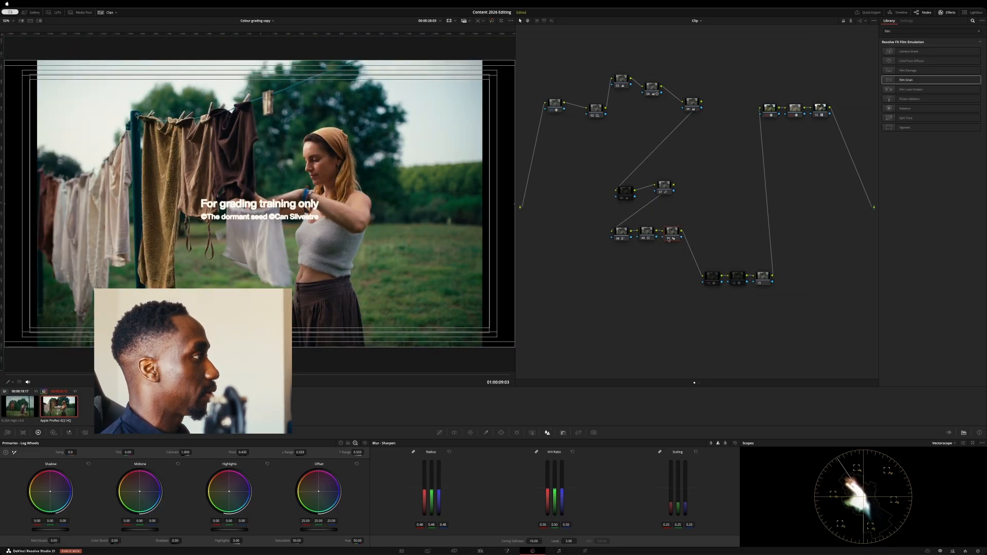
# - Enable the Halation and Film Grain nodes in the bottom row and show their effect settings
pyautogui.click(710, 277)
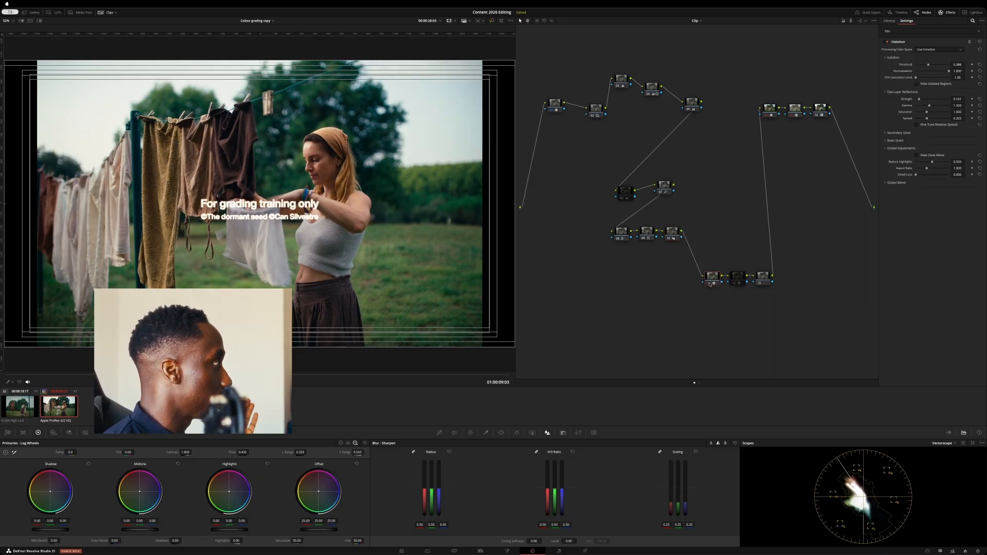
pyautogui.click(710, 284)
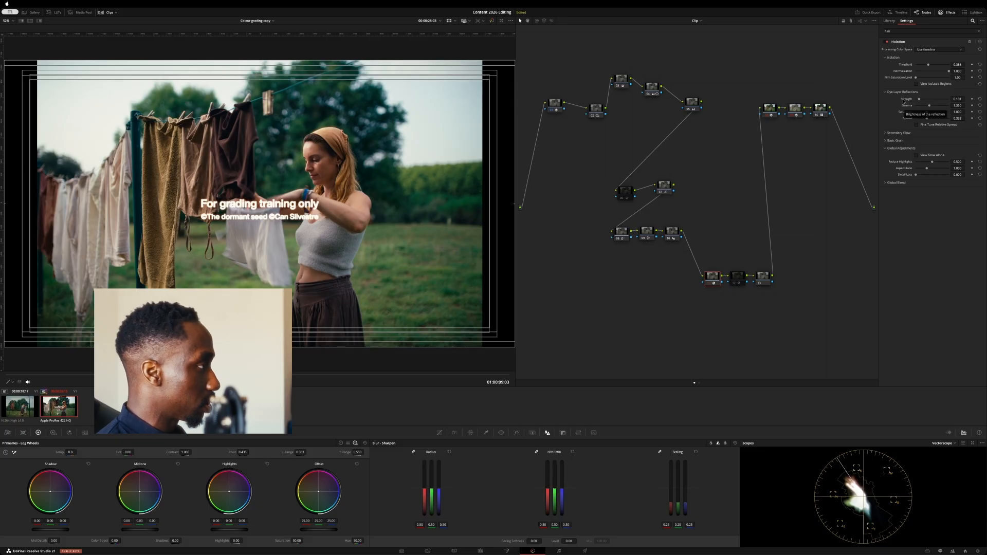
pyautogui.click(736, 282)
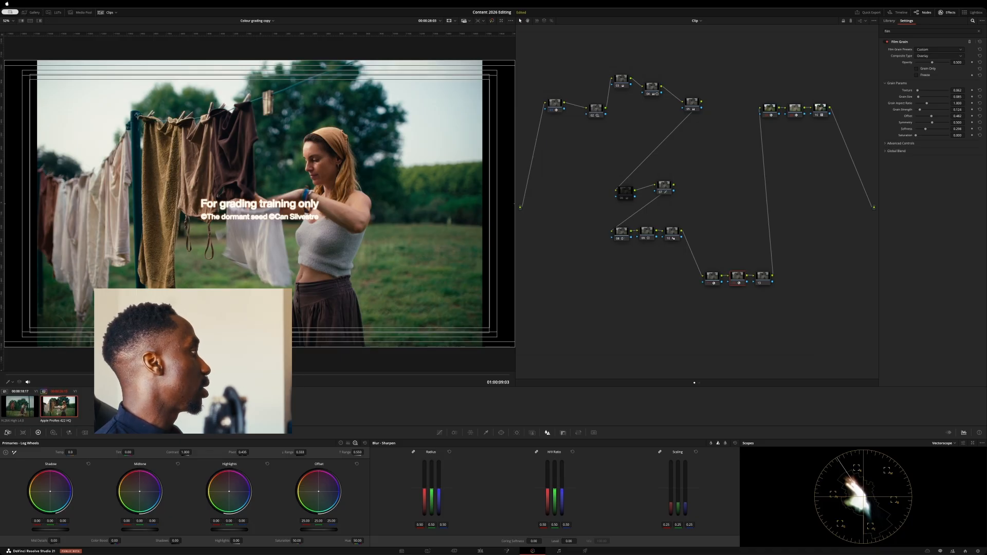
# - Compare the H.264 reference clip with the graded laundry clip, switching between them twice
pyautogui.click(13, 409)
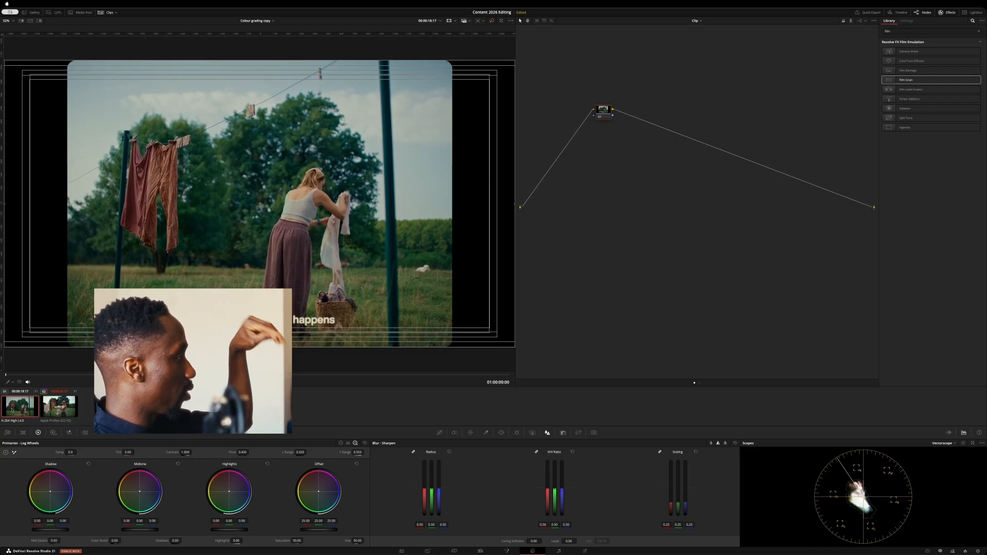
pyautogui.click(58, 410)
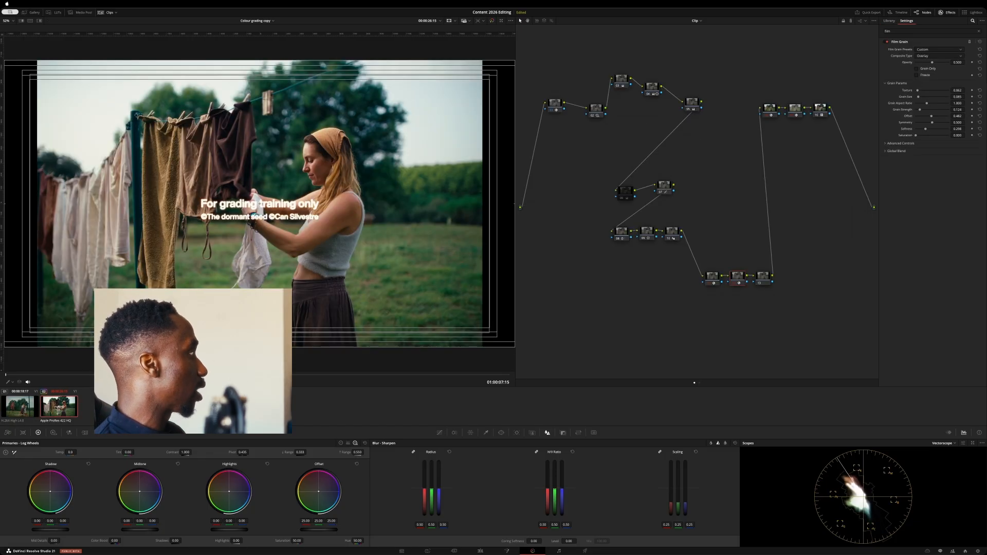
pyautogui.click(12, 410)
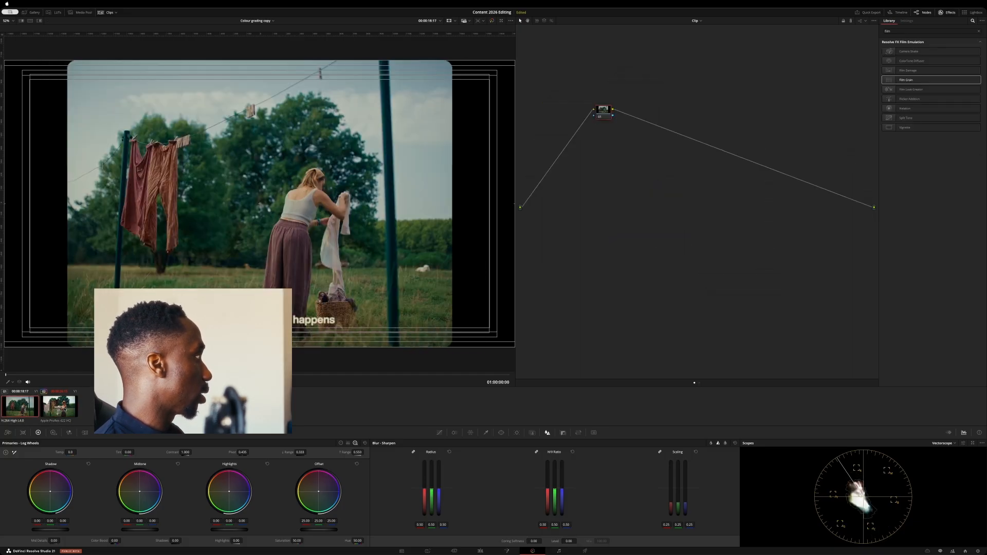
pyautogui.click(57, 409)
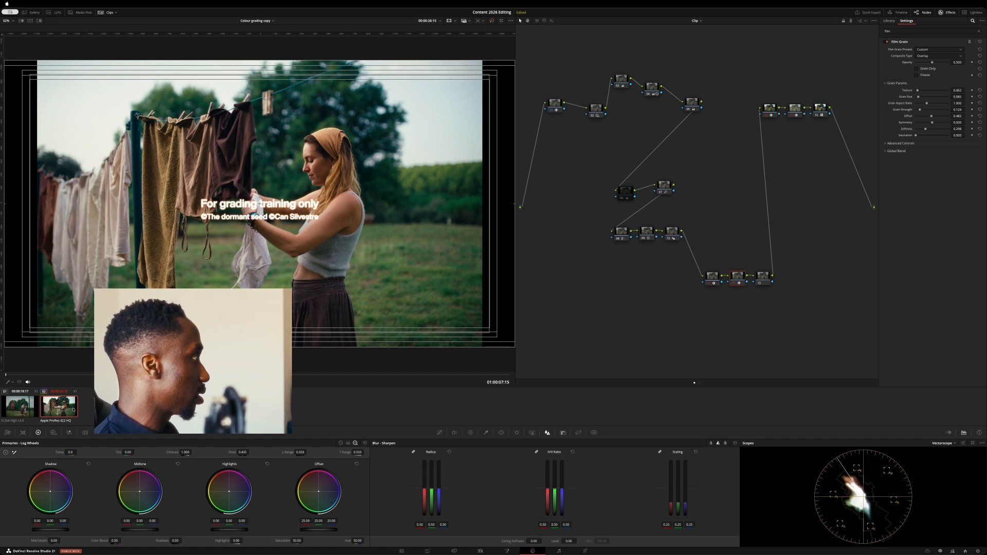
# - On the second node, lower the Light wheel's exposure to about -0.07 in the High Dynamic Range wheels
pyautogui.click(596, 110)
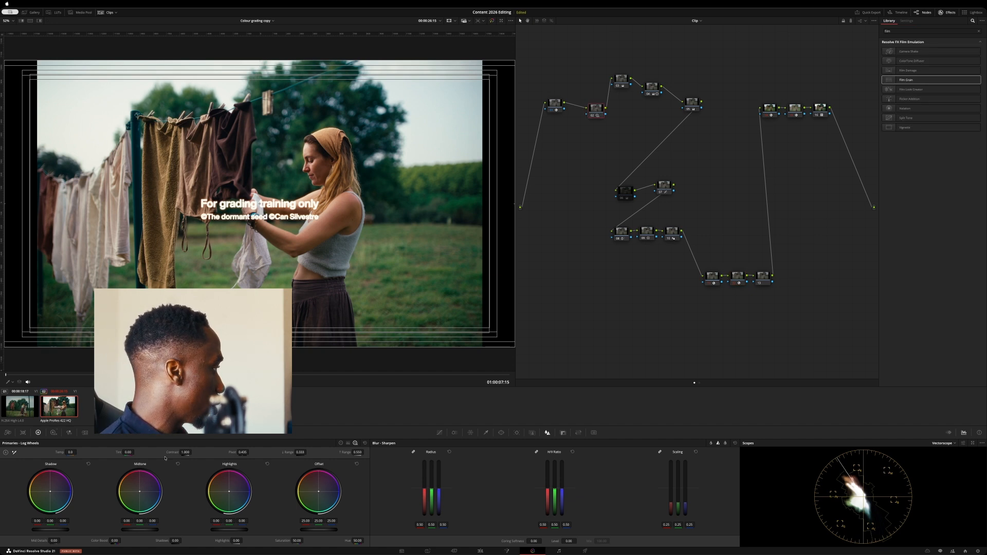
pyautogui.click(52, 433)
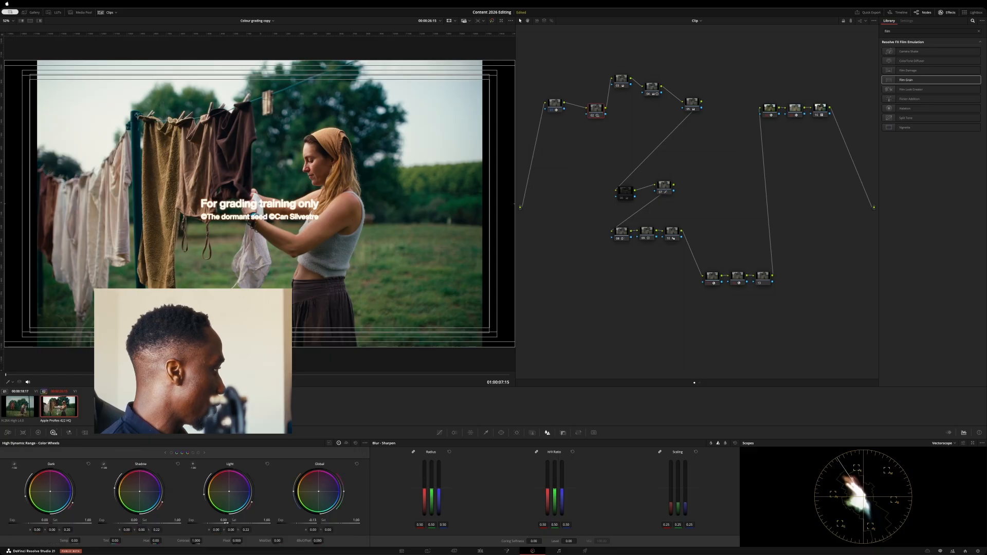
pyautogui.moveTo(223, 520); pyautogui.dragTo(200, 521)
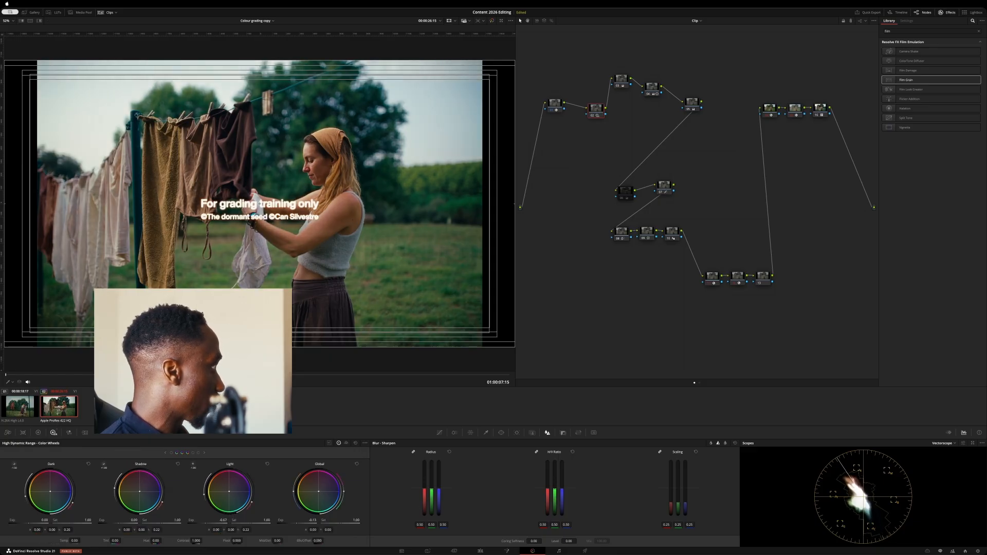
# - Adjust the Global wheel's exposure on the second node and compare a later frame of the laundry clip with the H.264 reference clip
pyautogui.moveTo(312, 521); pyautogui.dragTo(323, 520)
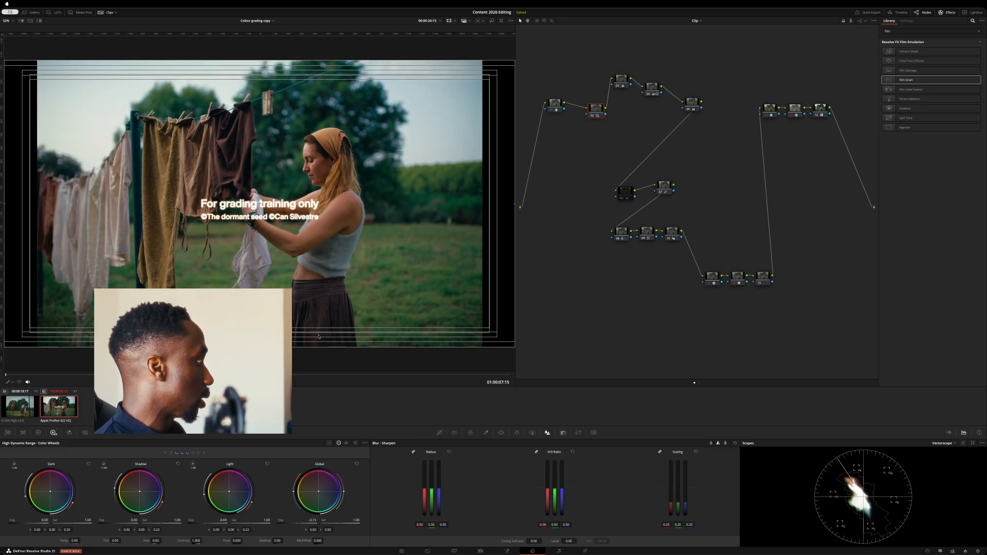
pyautogui.moveTo(252, 375); pyautogui.dragTo(359, 360)
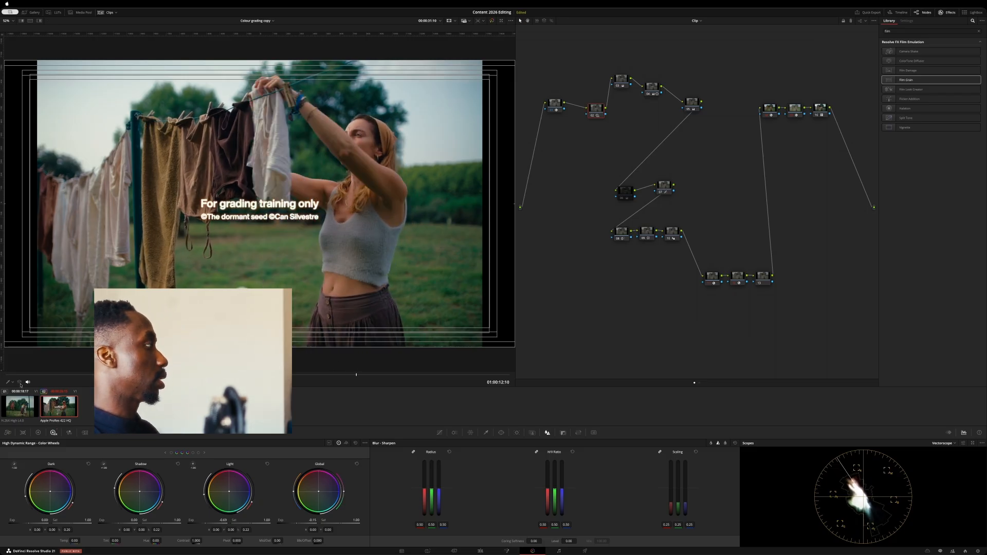
pyautogui.click(20, 413)
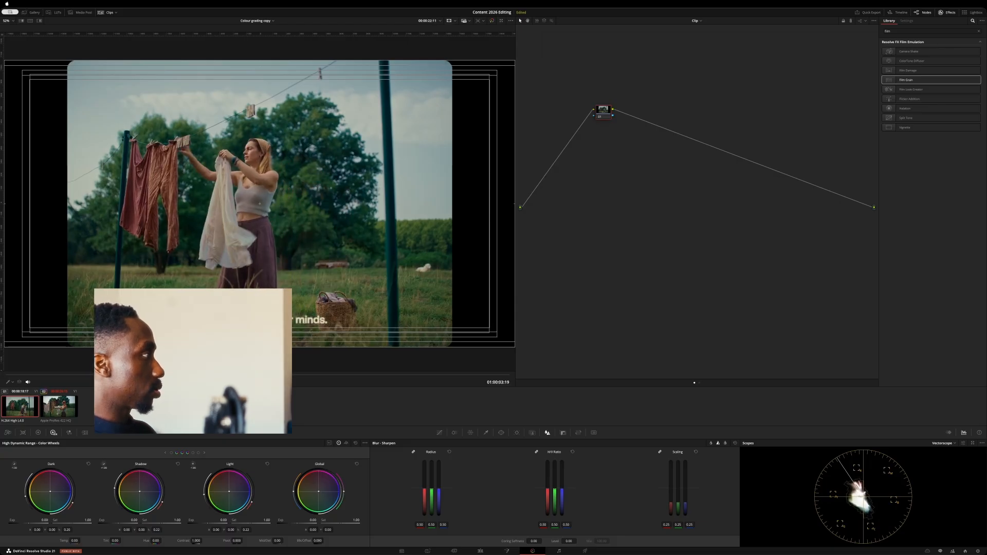
pyautogui.click(48, 414)
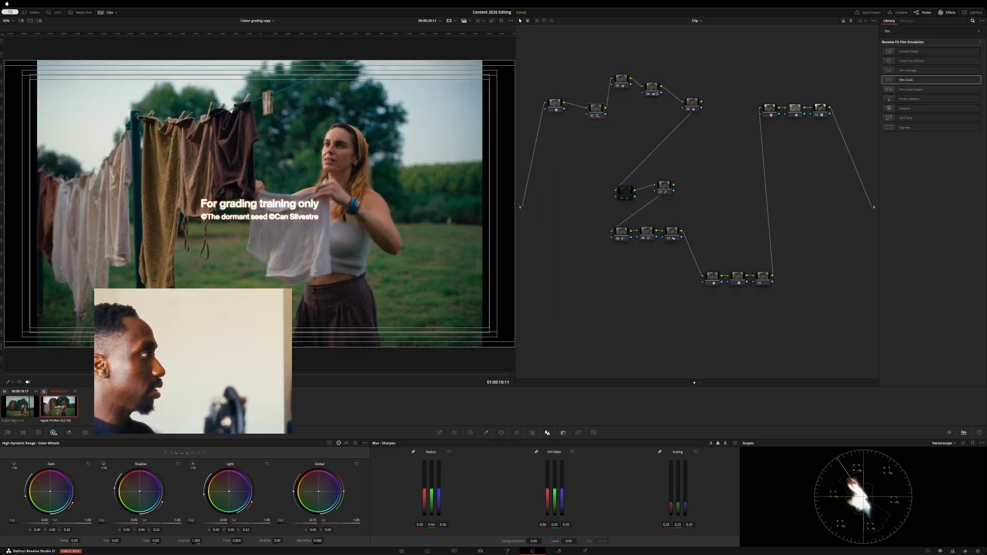
# - On node 05, set Color Boost to 3 in the Primaries Color Wheels and check the grade on another frame
pyautogui.click(692, 103)
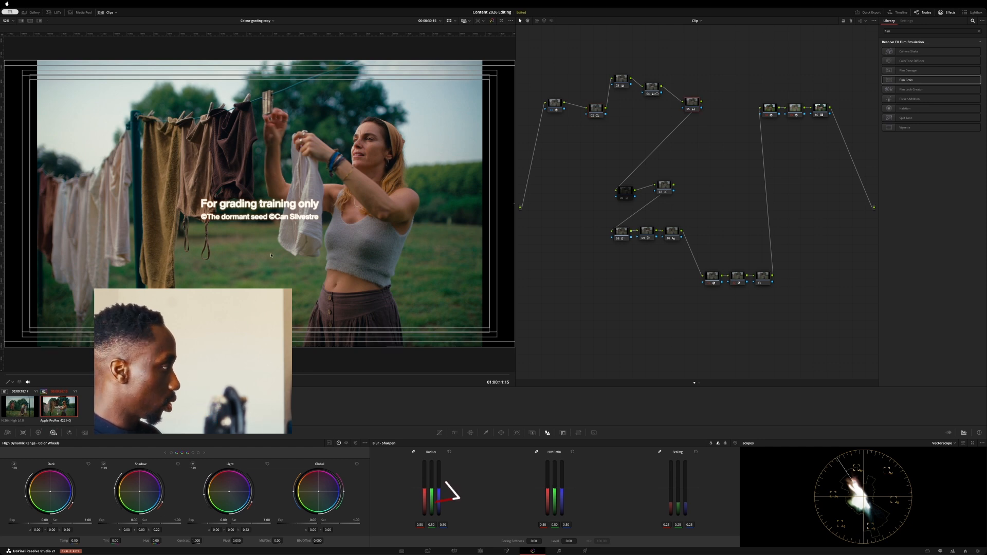
pyautogui.click(38, 432)
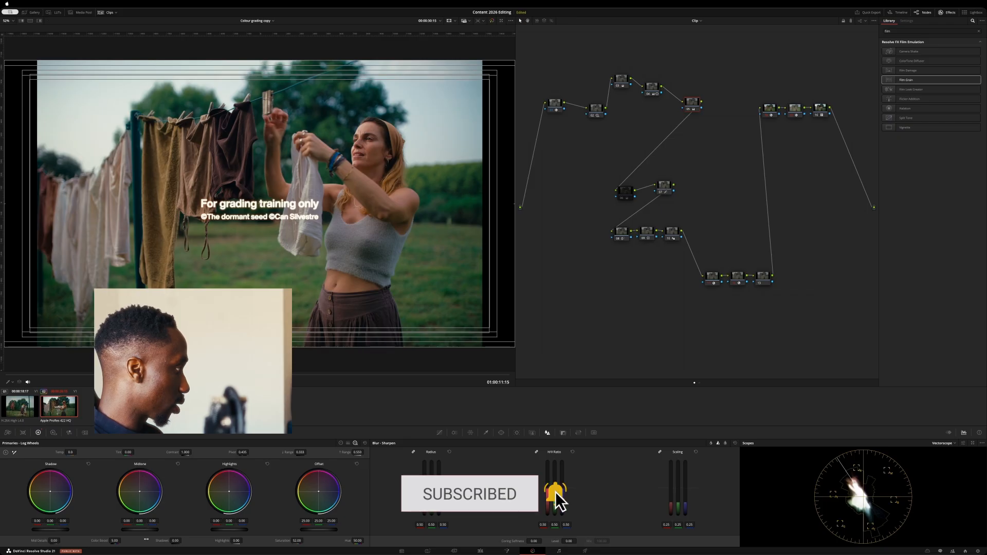
pyautogui.click(341, 443)
pyautogui.click(236, 540)
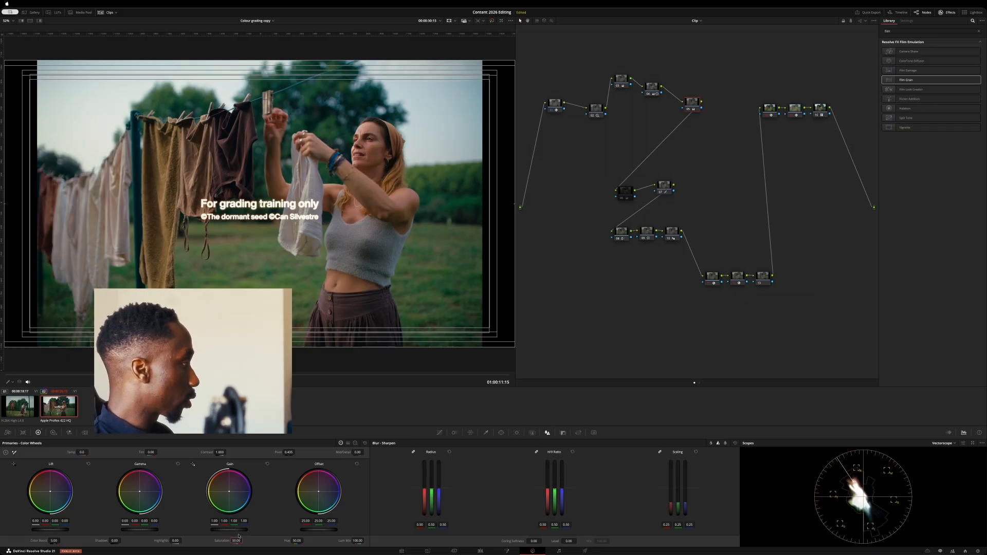
pyautogui.click(54, 540)
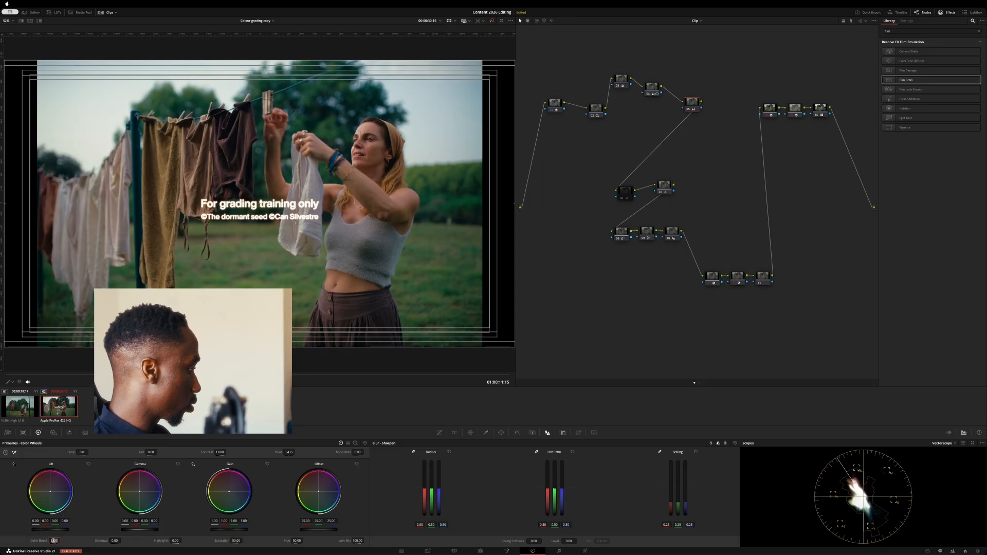
pyautogui.write('3')
pyautogui.press('Return')
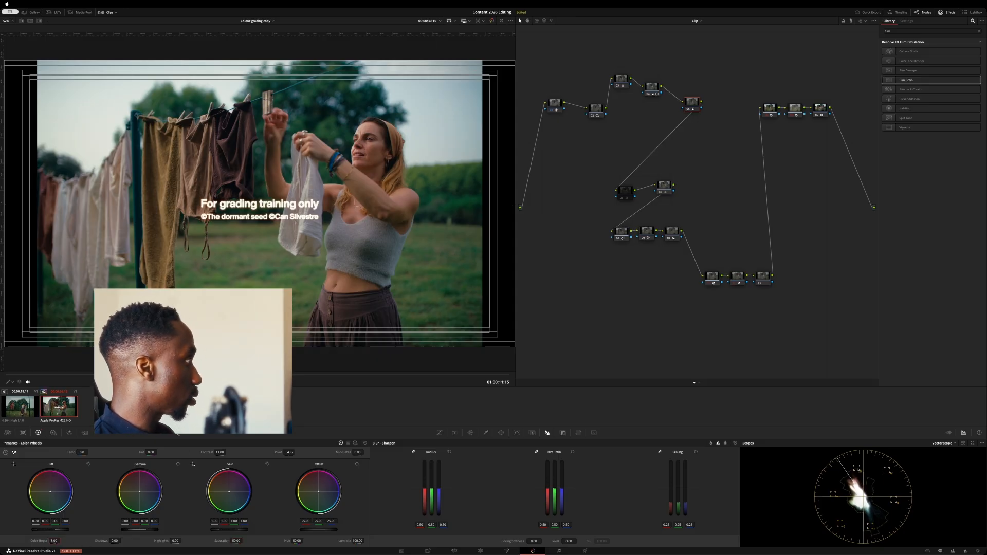
pyautogui.moveTo(285, 374); pyautogui.dragTo(329, 373)
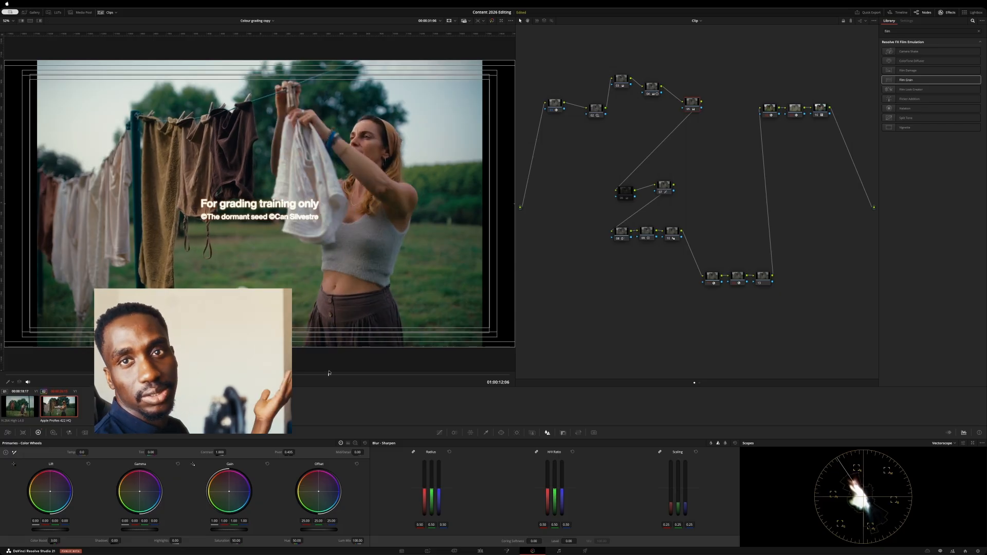